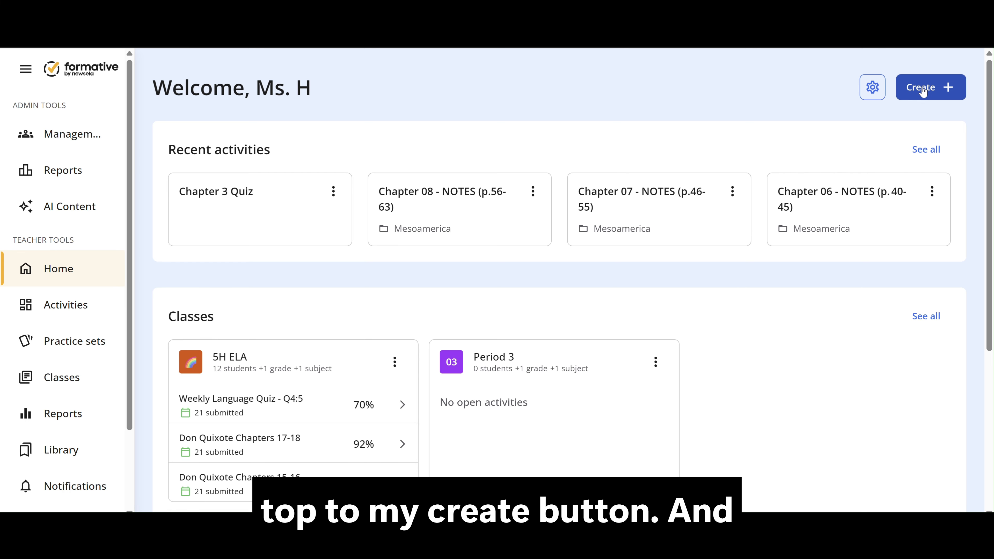
- Create a new formative and title it "Unit 4 Quiz"
{"action": "left_click", "coordinate": [923, 89]}
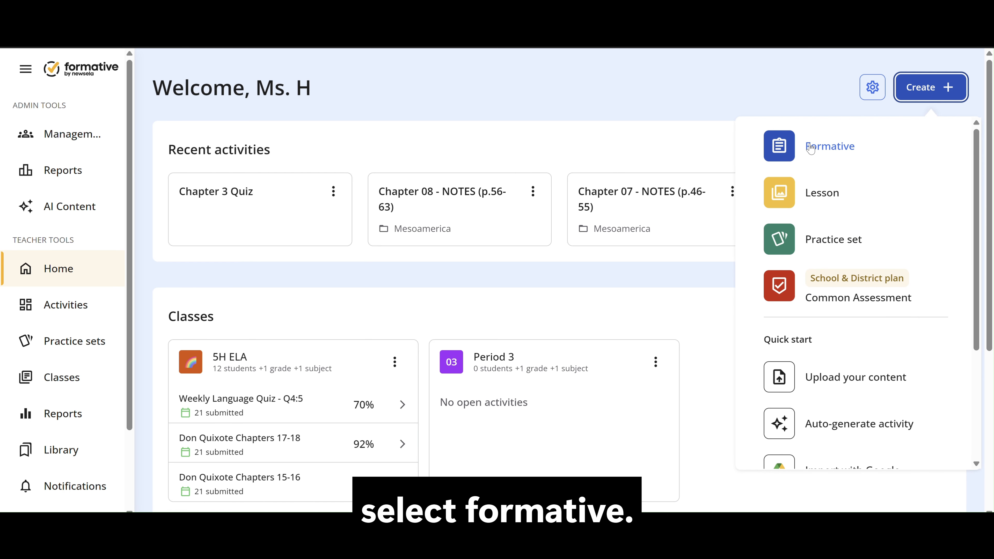
{"action": "left_click", "coordinate": [810, 149]}
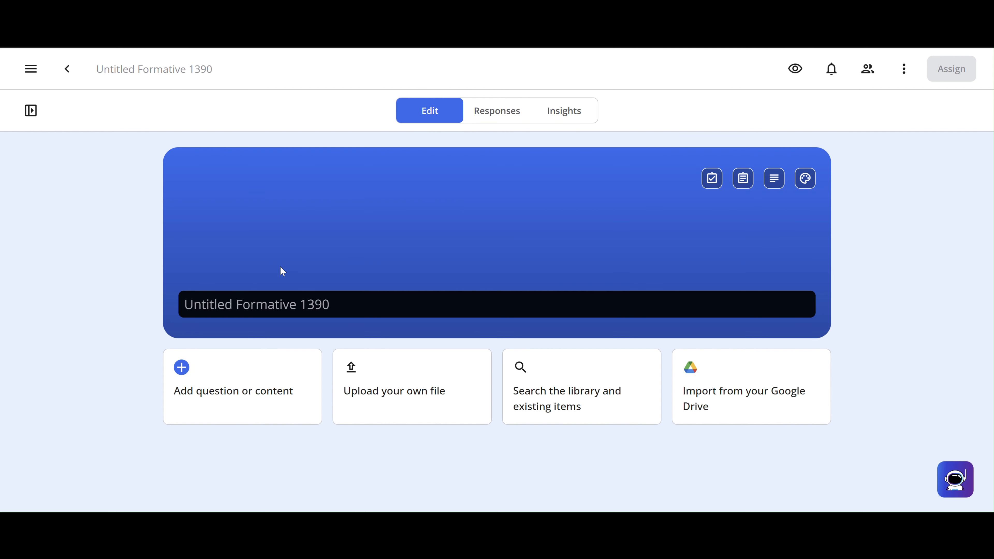
{"action": "left_click", "coordinate": [264, 307]}
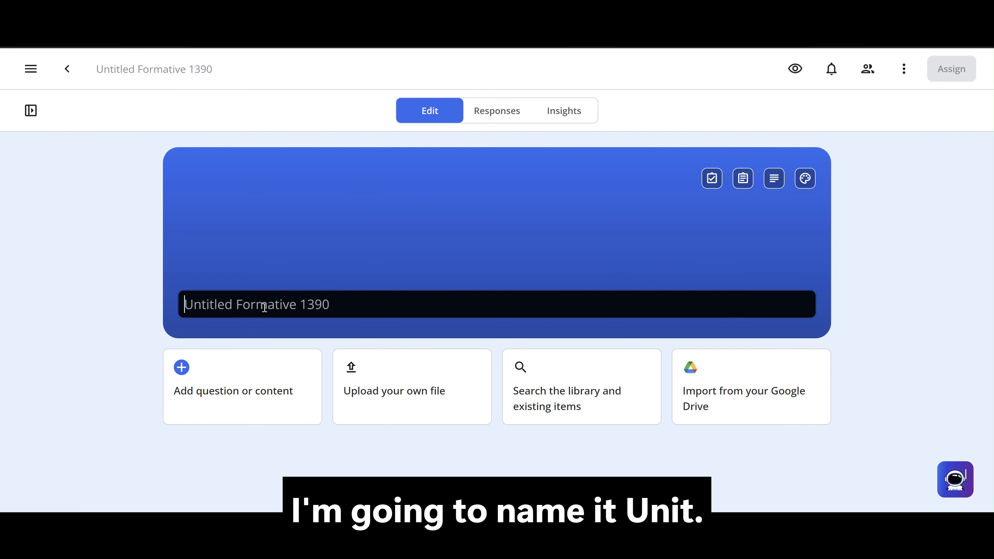
{"action": "type", "text": "Uni"}
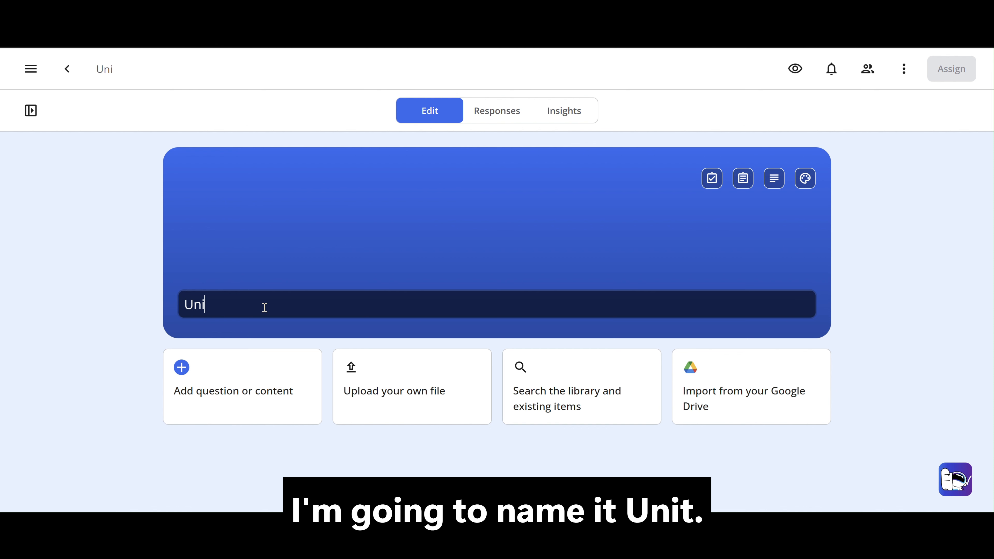
{"action": "type", "text": "t 4 Quiz"}
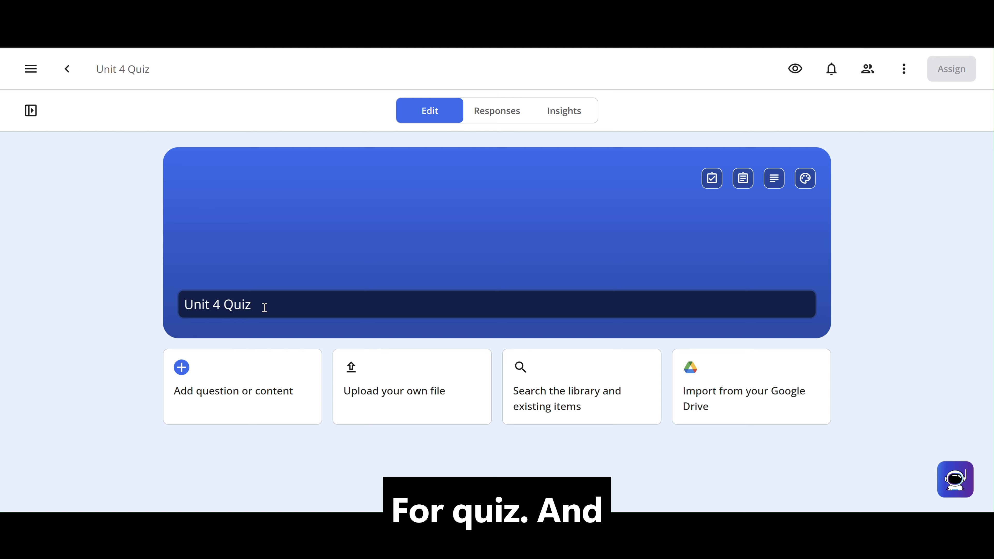
- Add a Multiple Choice question to the quiz and give it four empty answer choices
{"action": "left_click", "coordinate": [187, 387]}
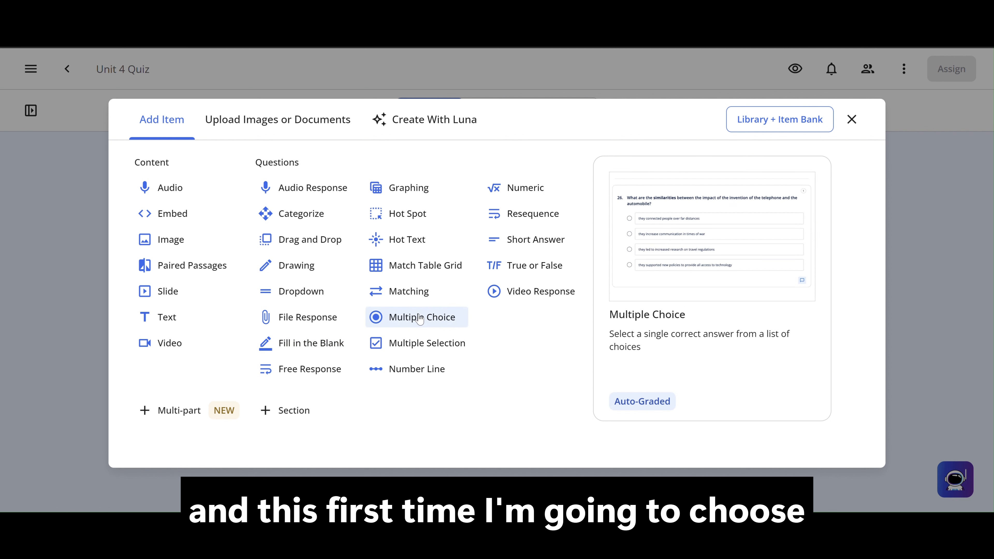
{"action": "left_click", "coordinate": [376, 318]}
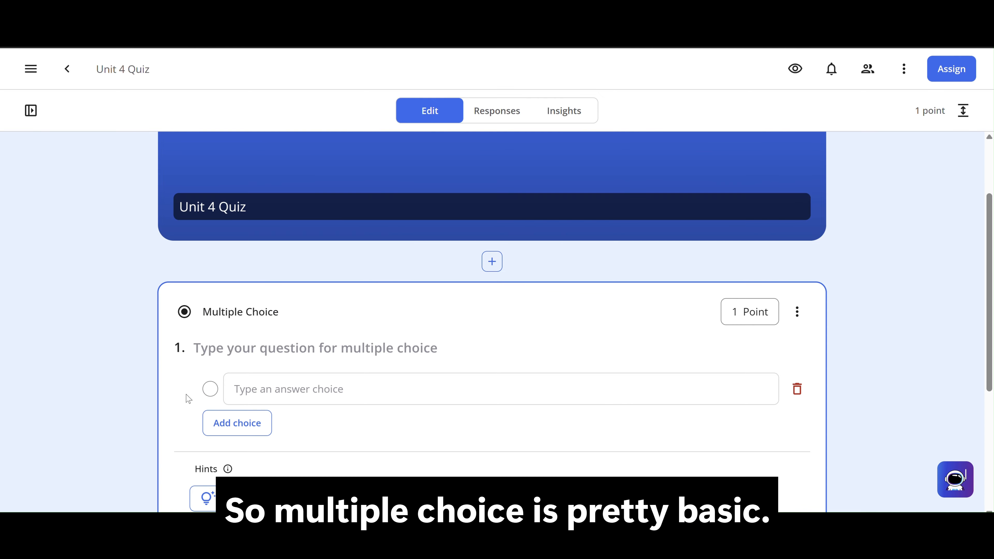
{"action": "left_click", "coordinate": [236, 436]}
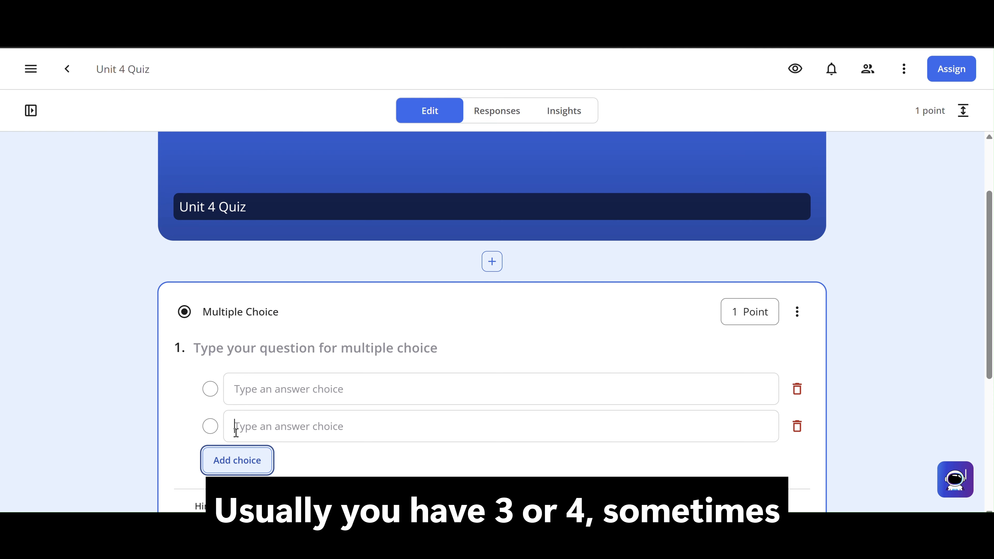
{"action": "left_click", "coordinate": [237, 435]}
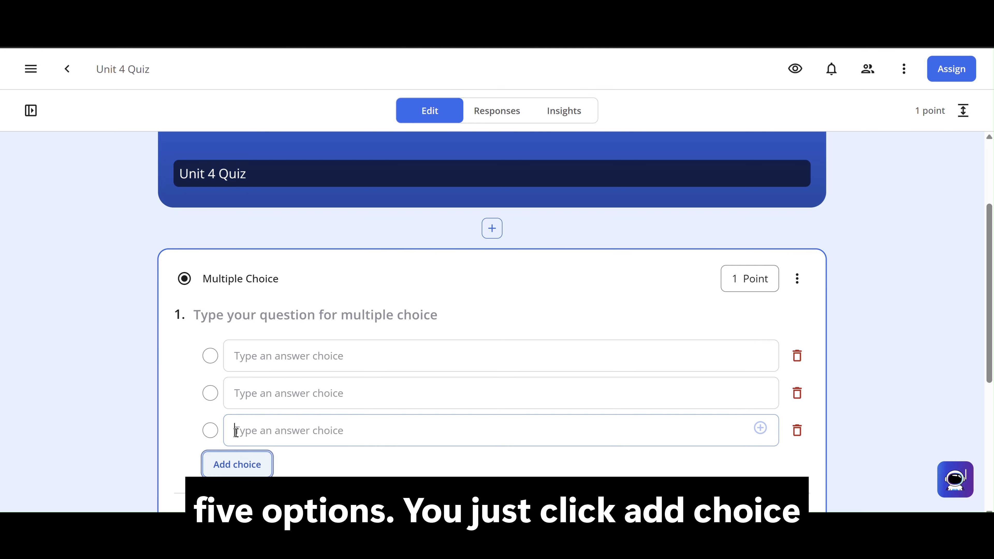
{"action": "left_click", "coordinate": [239, 466]}
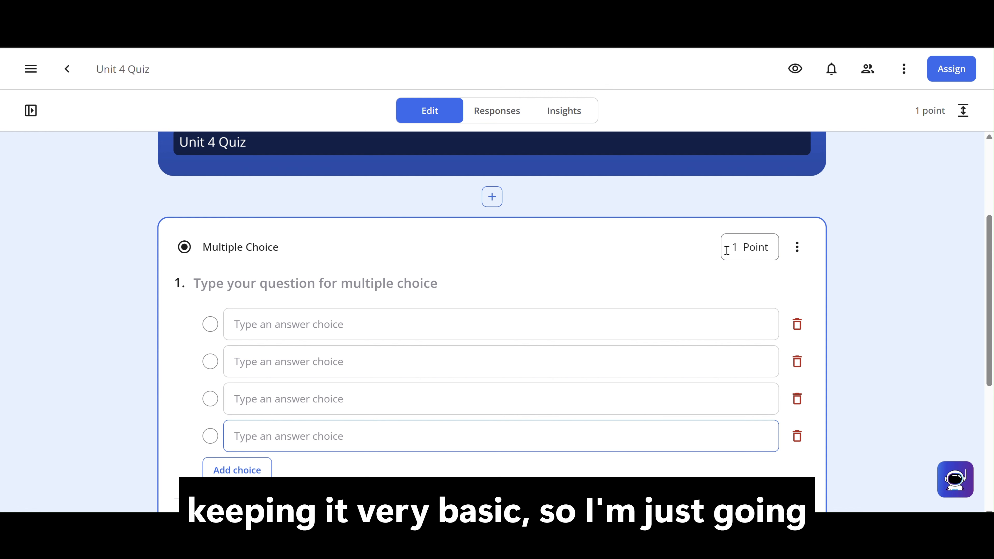
- Enter "What is today?" as the text of the multiple choice question
{"action": "left_click", "coordinate": [550, 292]}
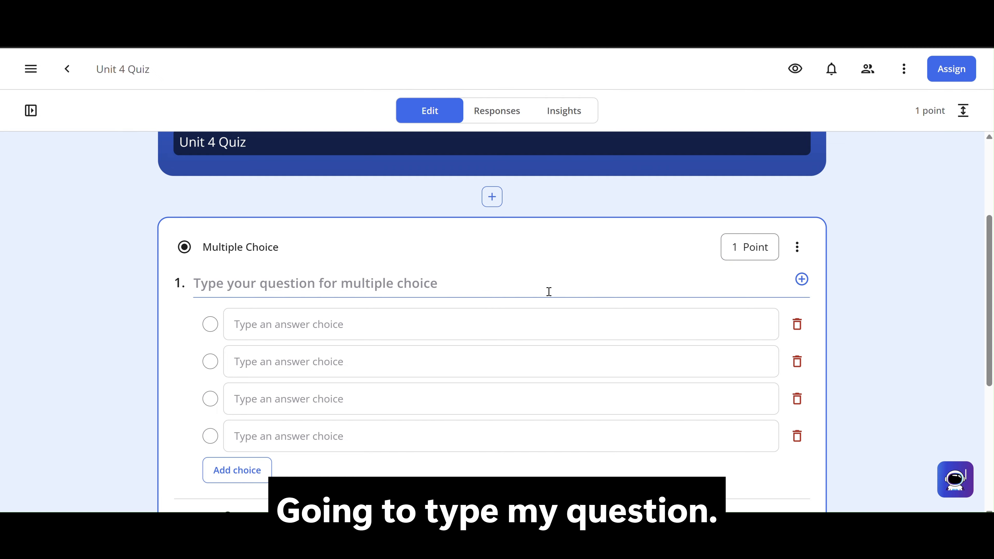
{"action": "type", "text": "What is t"}
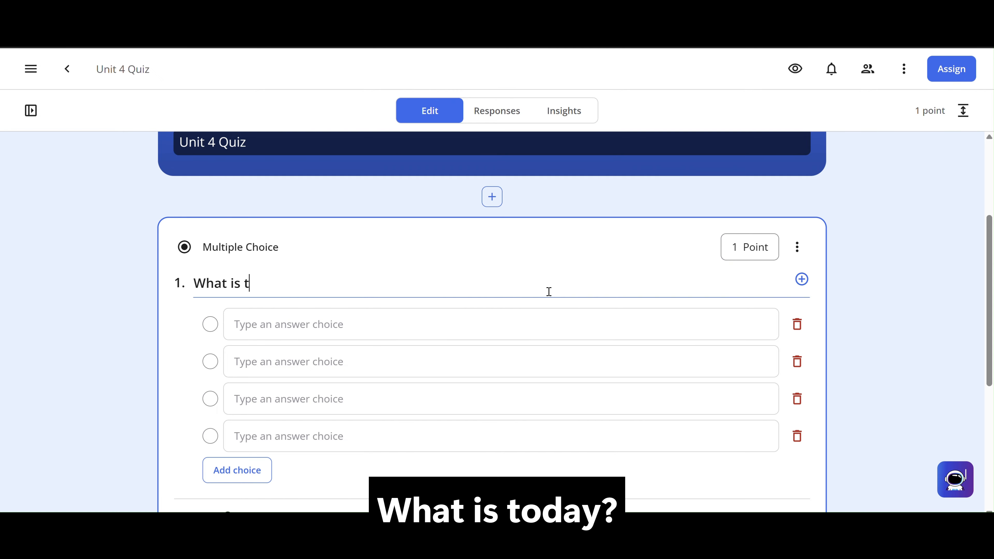
{"action": "type", "text": "oday?"}
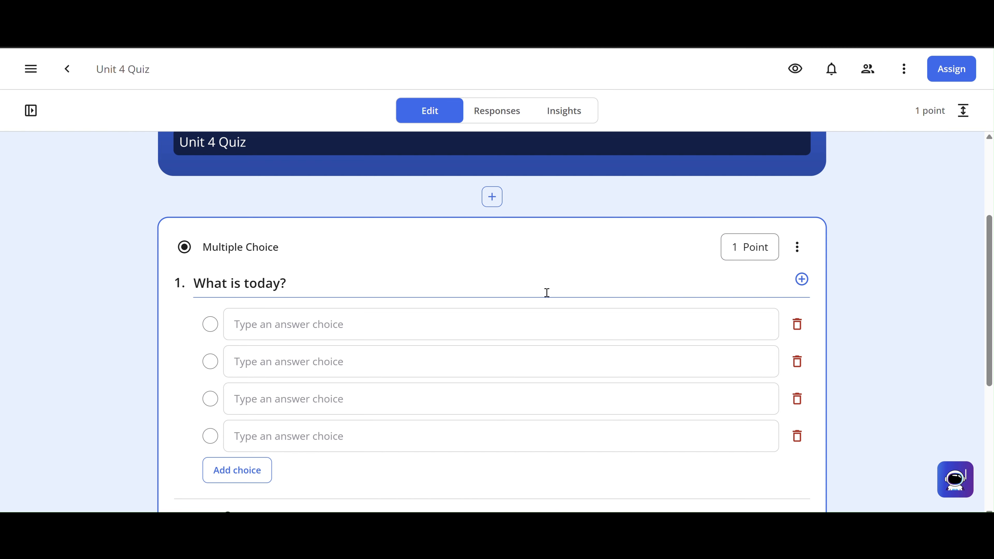
- Fill in the four answer choices as Tuesday, Wednesday, Friday and Sunday, and mark Wednesday as the correct answer
{"action": "left_click", "coordinate": [525, 324]}
{"action": "type", "text": "Tuesday"}
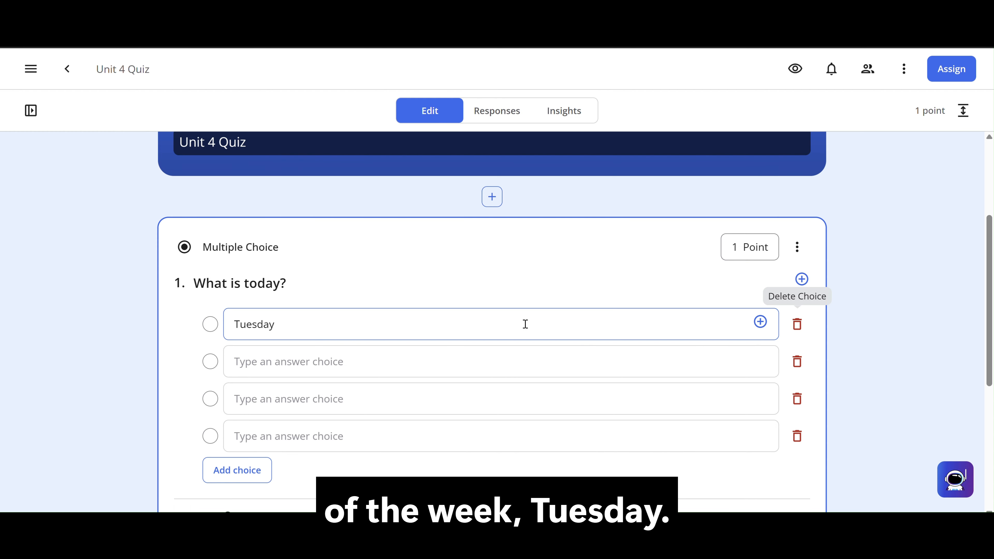
{"action": "key", "text": "Return"}
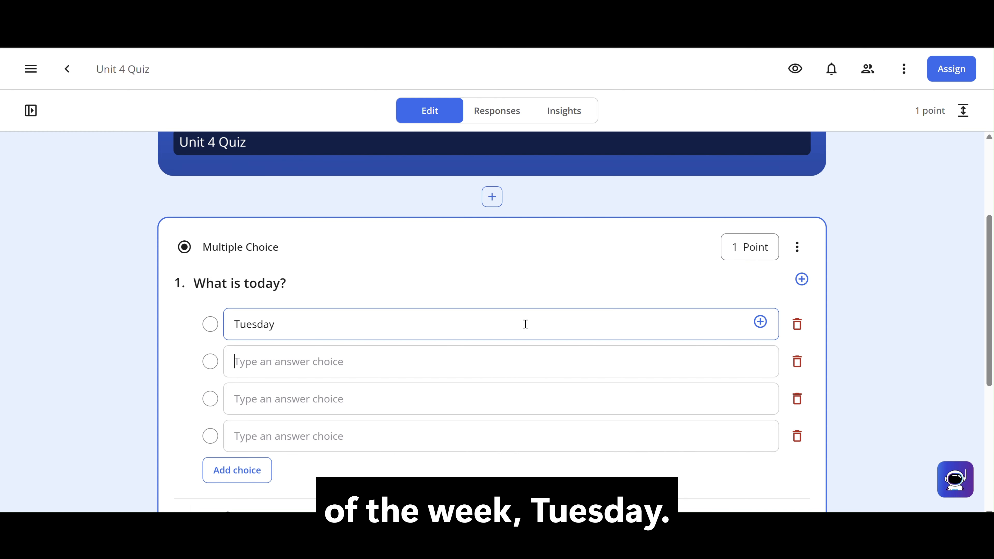
{"action": "type", "text": "Wednesday"}
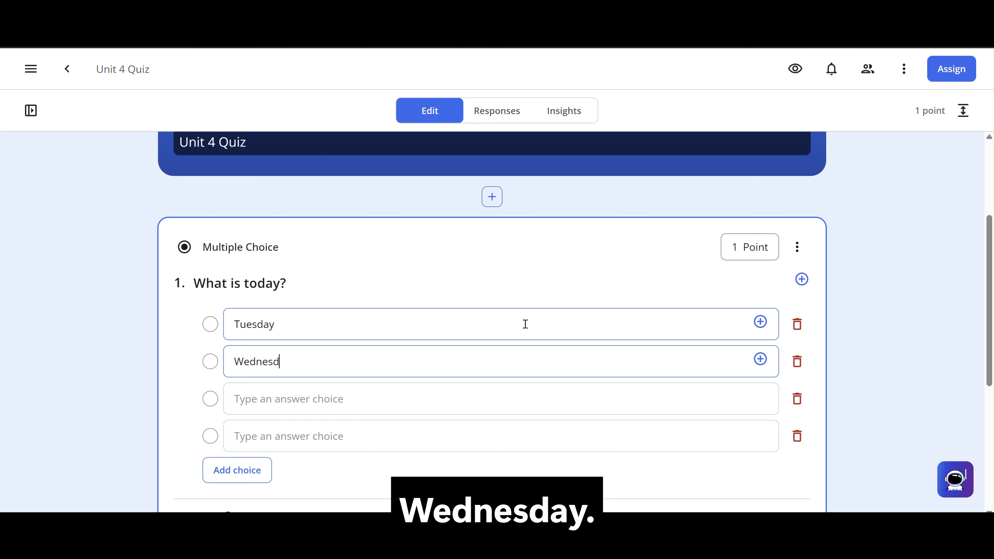
{"action": "key", "text": "Tab"}
{"action": "key", "text": "Tab"}
{"action": "key", "text": "Tab"}
{"action": "key", "text": "Tab"}
{"action": "type", "text": "Friday"}
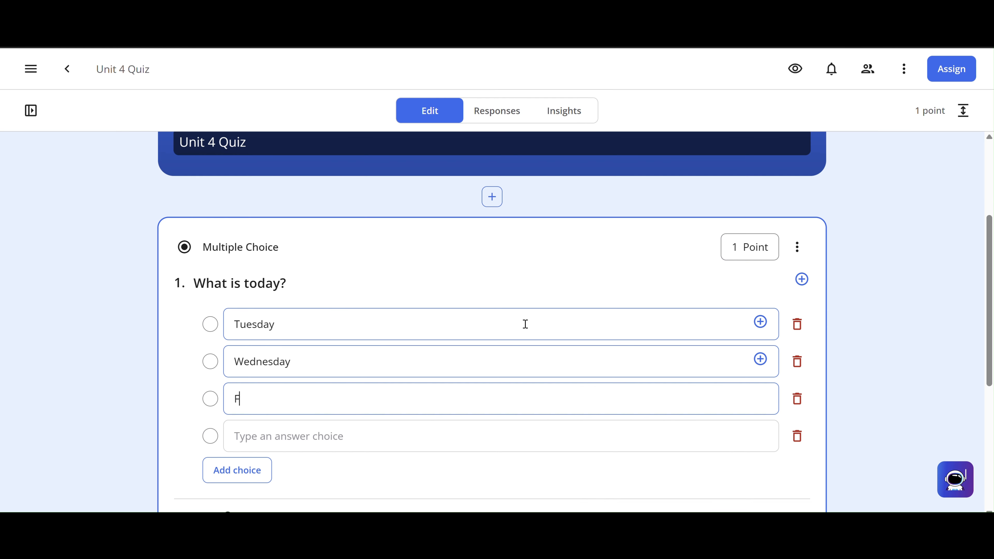
{"action": "key", "text": "Tab"}
{"action": "key", "text": "Tab"}
{"action": "key", "text": "Tab"}
{"action": "key", "text": "Tab"}
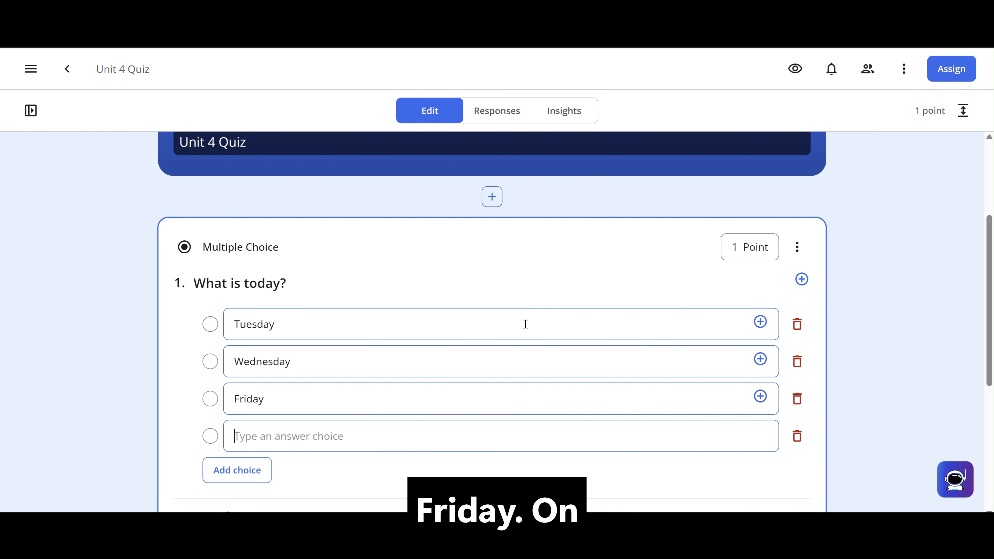
{"action": "type", "text": "Sunday"}
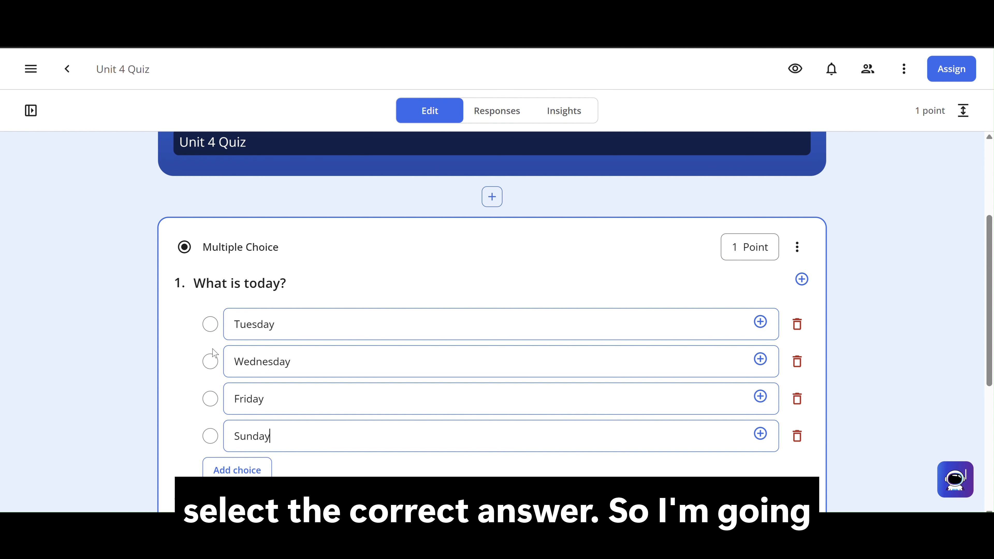
{"action": "left_click", "coordinate": [210, 361]}
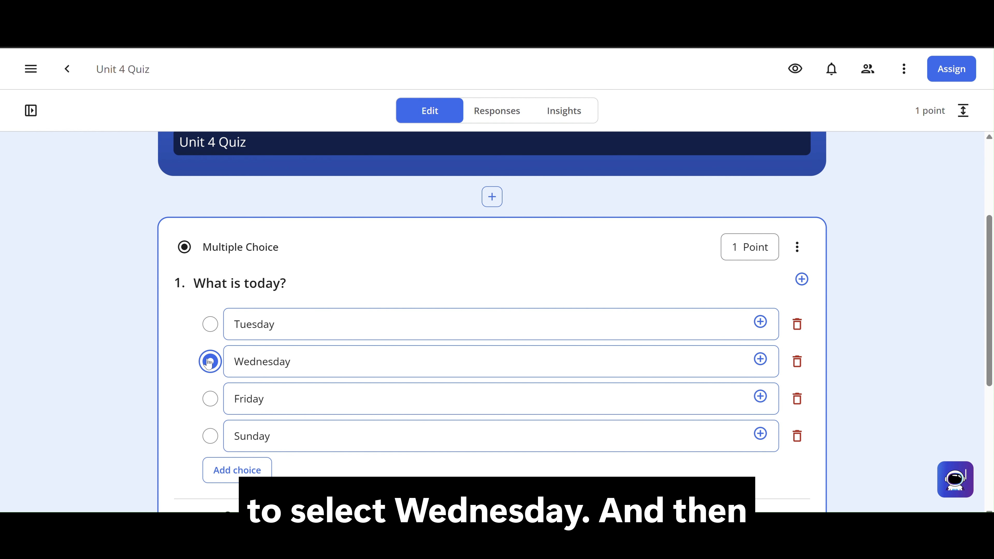
- In question 1's settings, make the question required and randomize the order of its answer choices
{"action": "scroll", "coordinate": [190, 358], "scroll_direction": "down", "scroll_amount": 1}
{"action": "scroll", "coordinate": [191, 358], "scroll_direction": "down", "scroll_amount": 5}
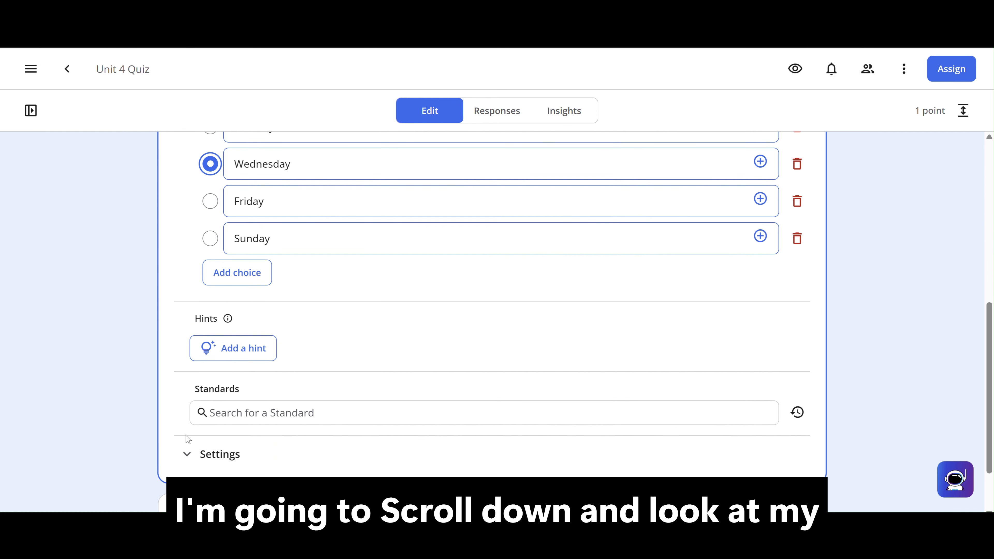
{"action": "left_click", "coordinate": [186, 456]}
{"action": "scroll", "coordinate": [186, 463], "scroll_direction": "down", "scroll_amount": 4}
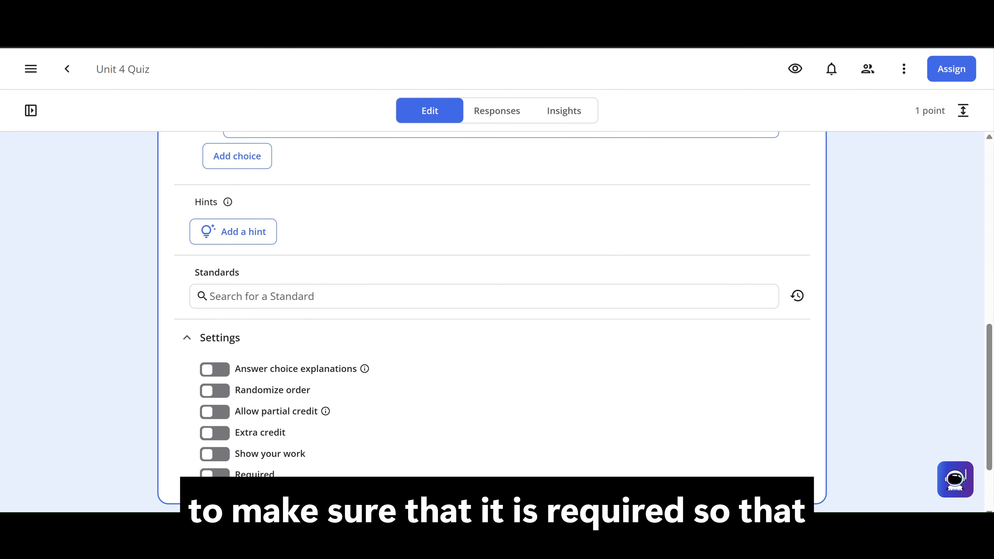
{"action": "left_click", "coordinate": [214, 473]}
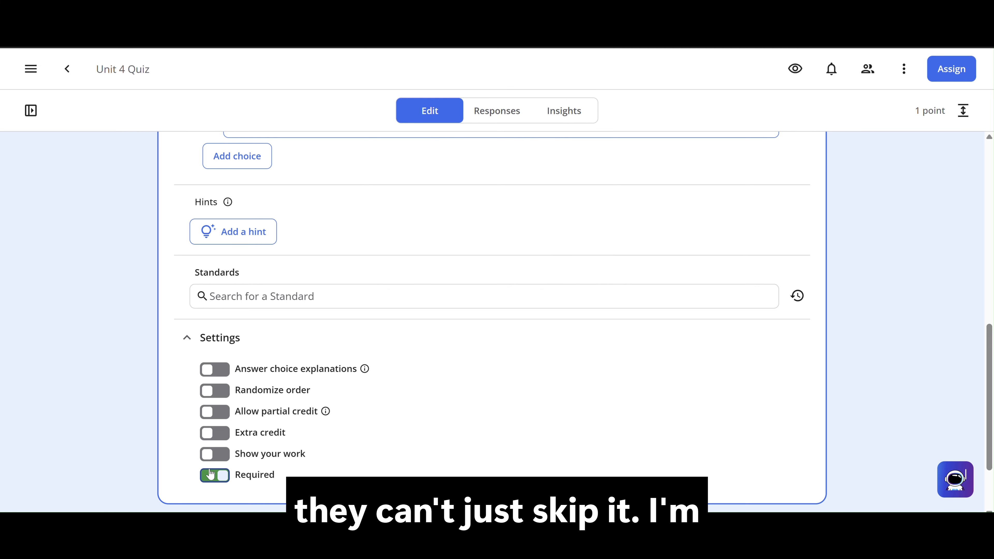
{"action": "left_click", "coordinate": [215, 391]}
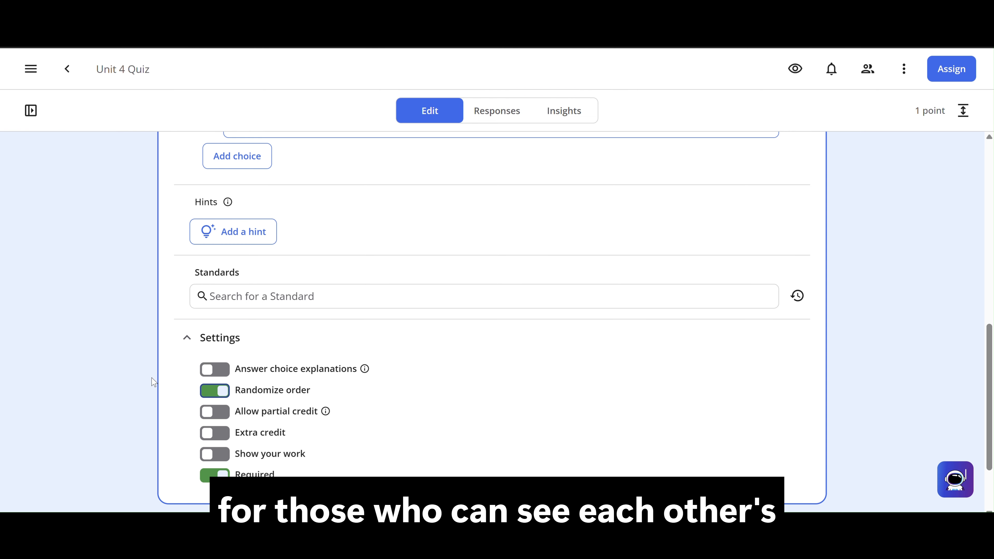
- Change the correct answer of the multiple choice question to Tuesday
{"action": "scroll", "coordinate": [153, 382], "scroll_direction": "up", "scroll_amount": 5}
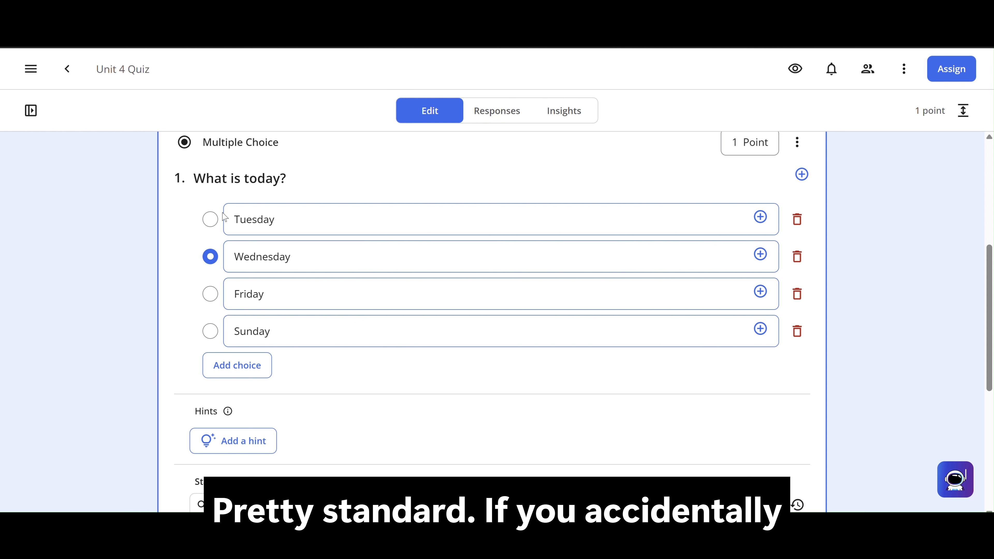
{"action": "left_click", "coordinate": [212, 220]}
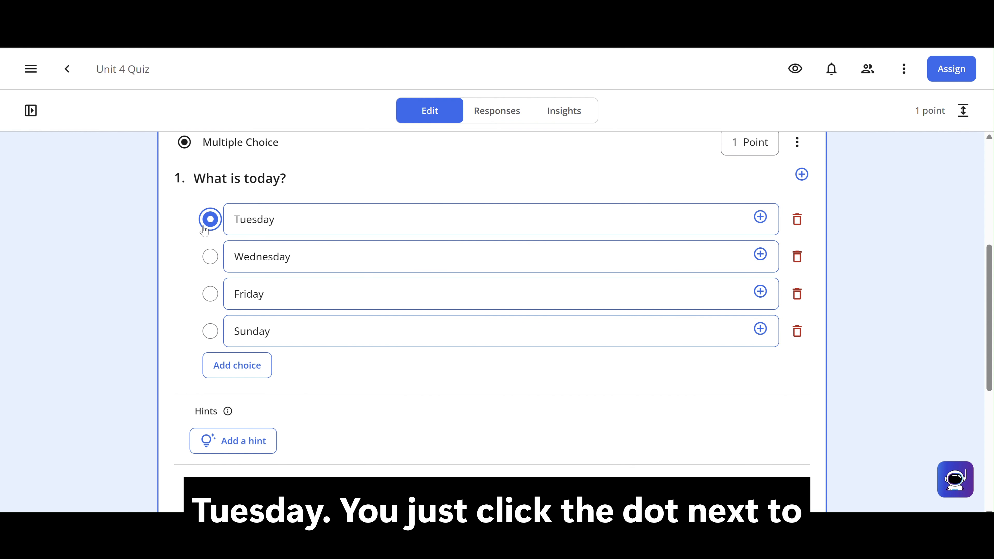
- Add a Multiple Selection question as a new item after question 1
{"action": "scroll", "coordinate": [145, 292], "scroll_direction": "down", "scroll_amount": 5}
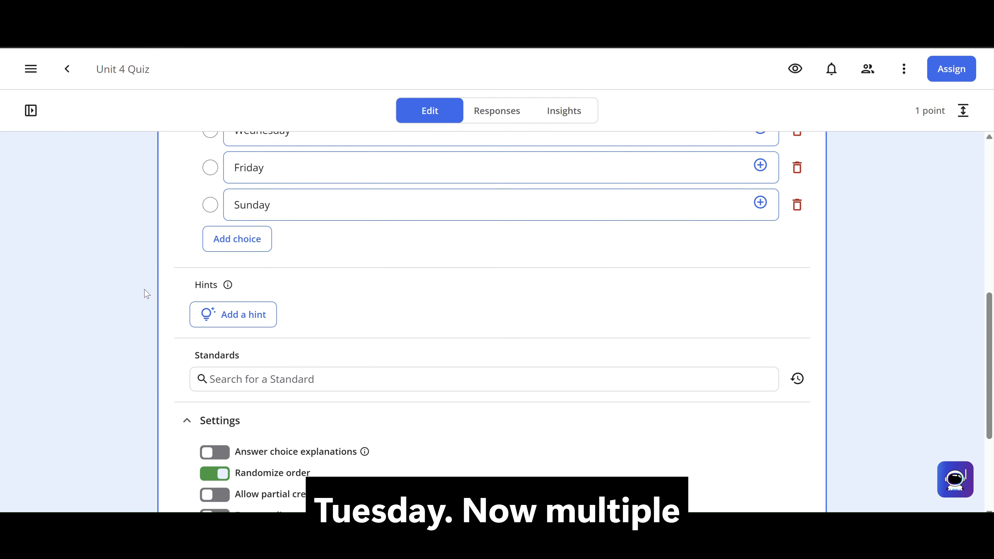
{"action": "scroll", "coordinate": [146, 292], "scroll_direction": "down", "scroll_amount": 3}
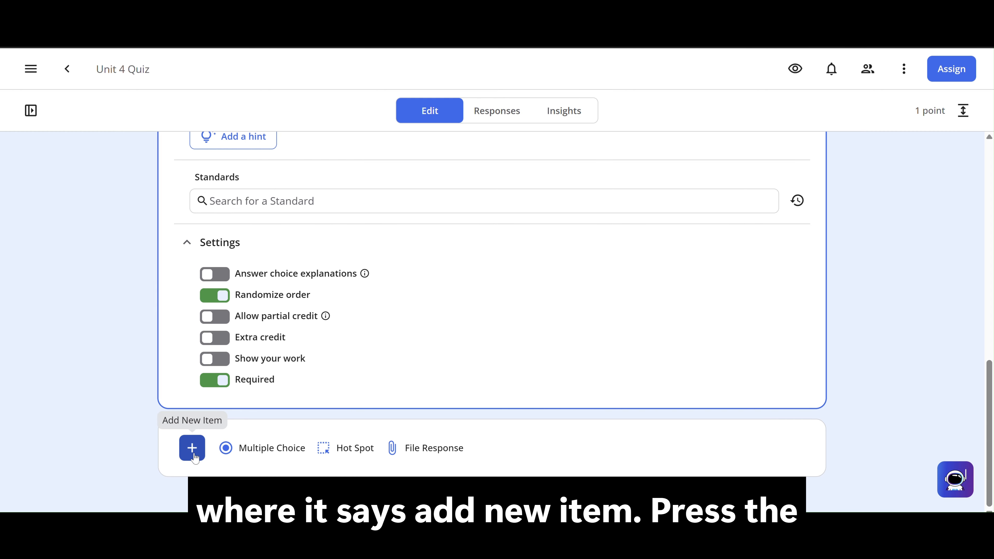
{"action": "left_click", "coordinate": [193, 449]}
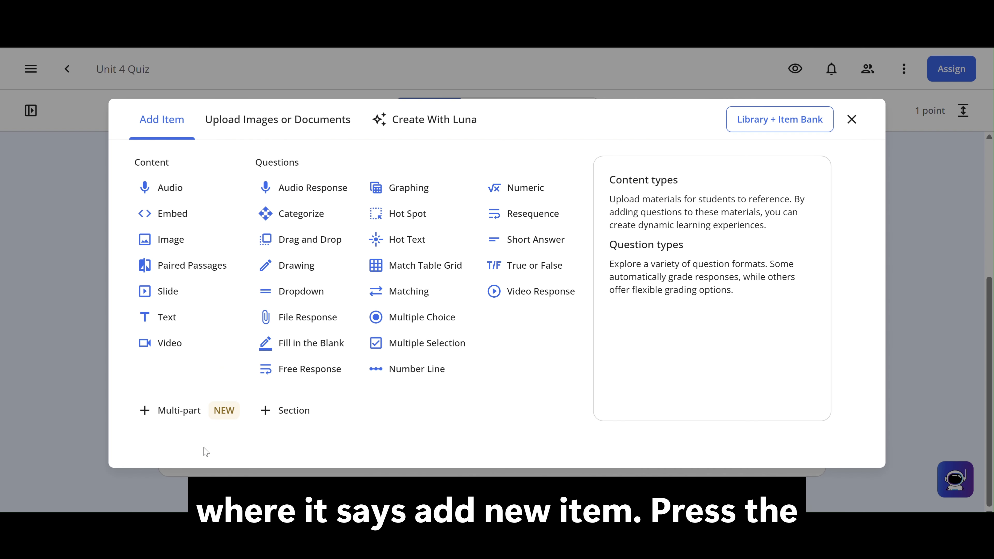
{"action": "left_click", "coordinate": [444, 349]}
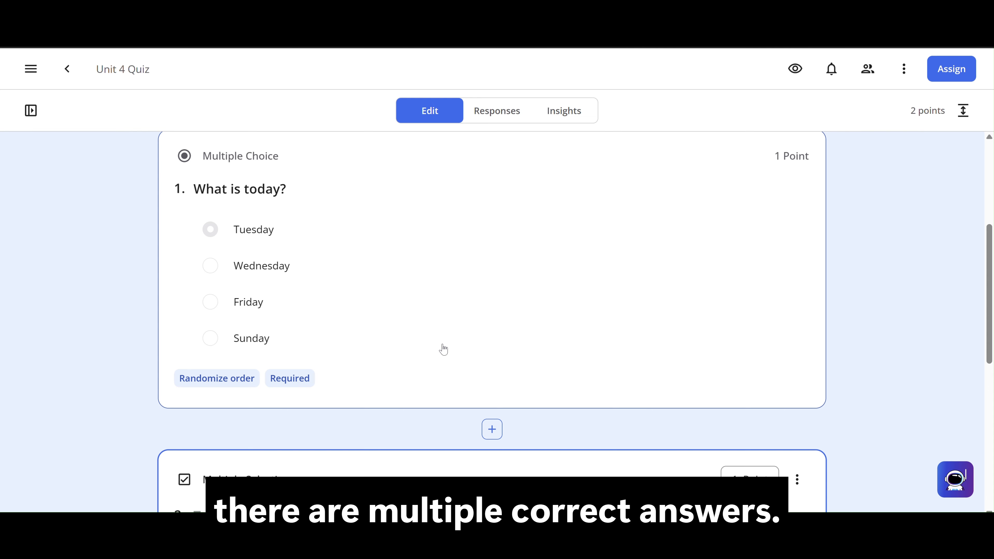
- Set the point value of the Multiple Selection question to 2
{"action": "scroll", "coordinate": [80, 382], "scroll_direction": "down", "scroll_amount": 5}
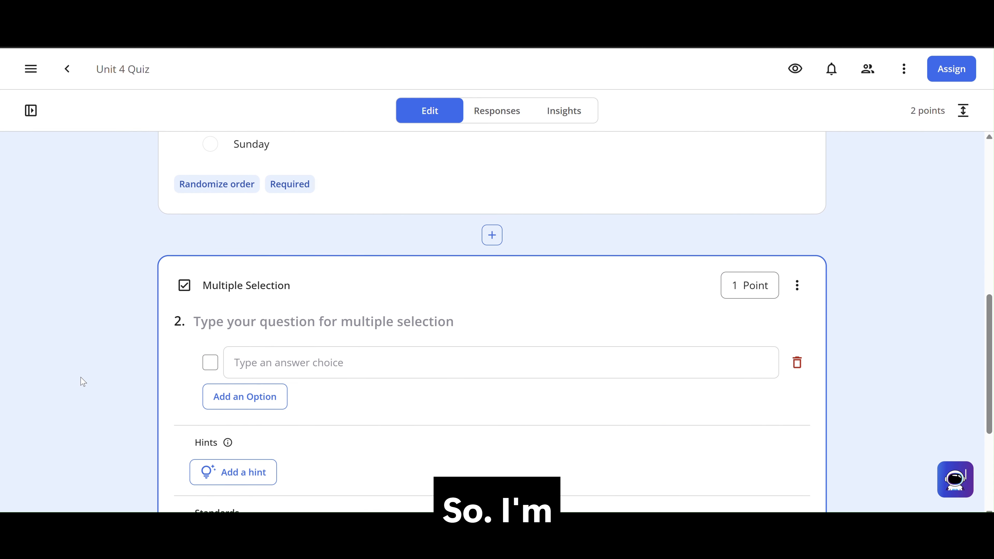
{"action": "scroll", "coordinate": [83, 382], "scroll_direction": "down", "scroll_amount": 2}
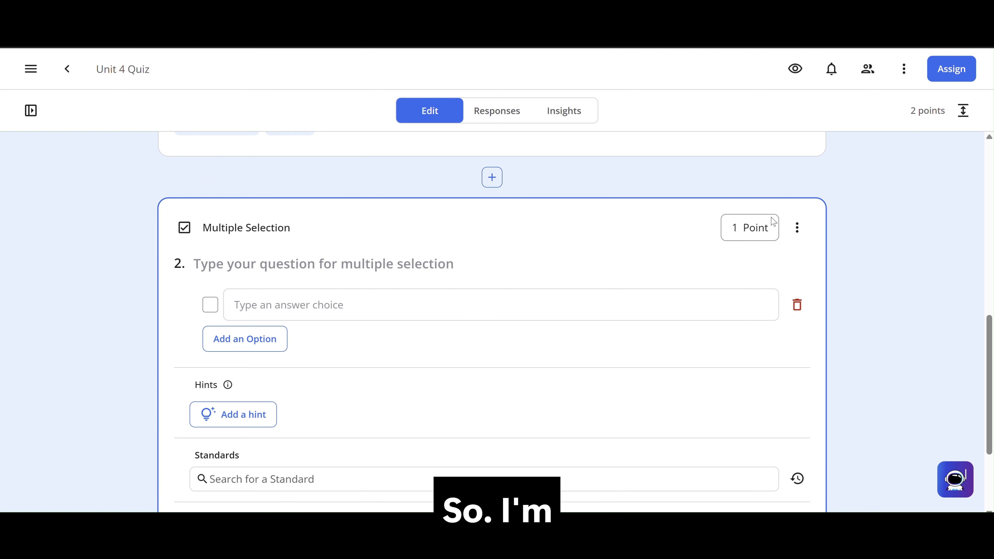
{"action": "left_click", "coordinate": [737, 228]}
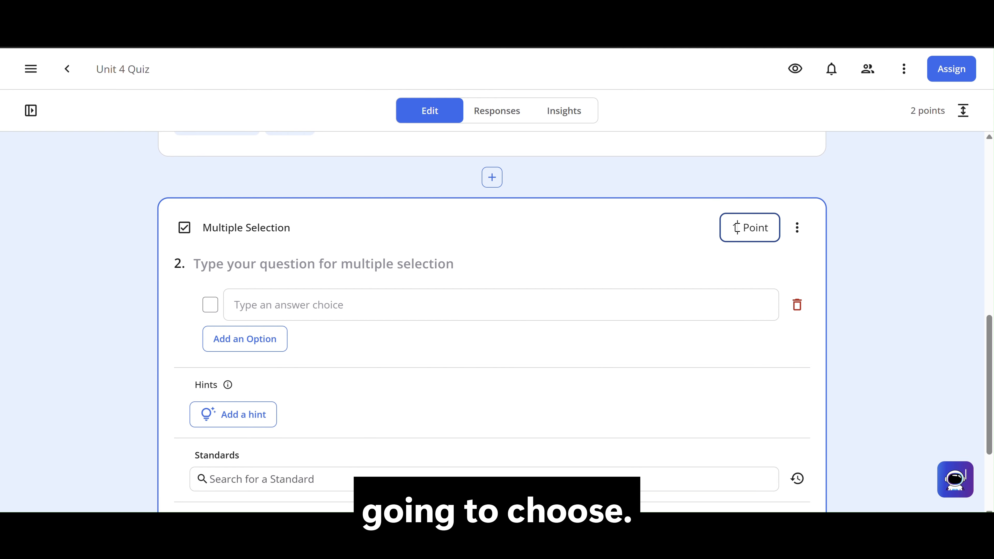
{"action": "double_click", "coordinate": [734, 228]}
{"action": "type", "text": "2"}
- Enter "Which days of the week fall on the weekend?" as the text of the Multiple Selection question
{"action": "left_click", "coordinate": [689, 279]}
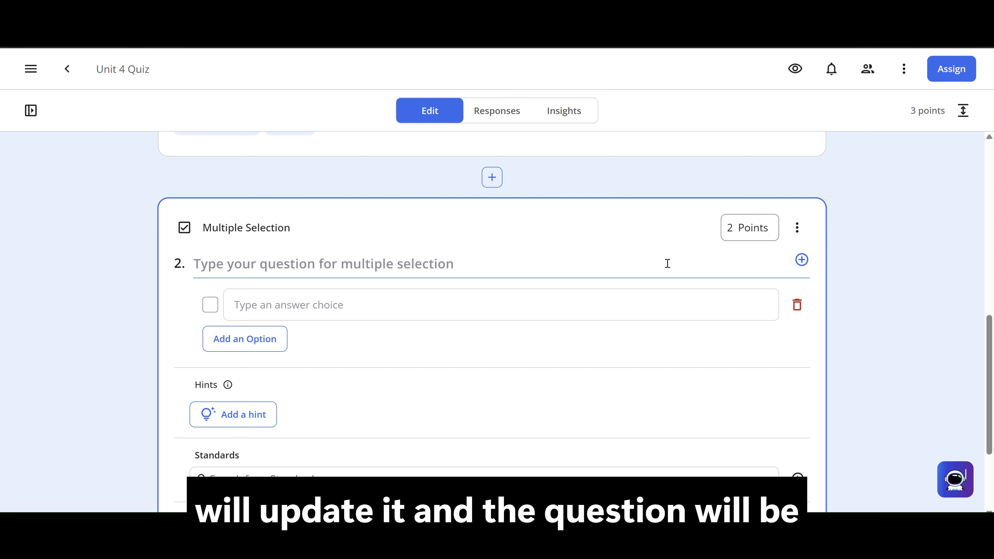
{"action": "type", "text": "Which d"}
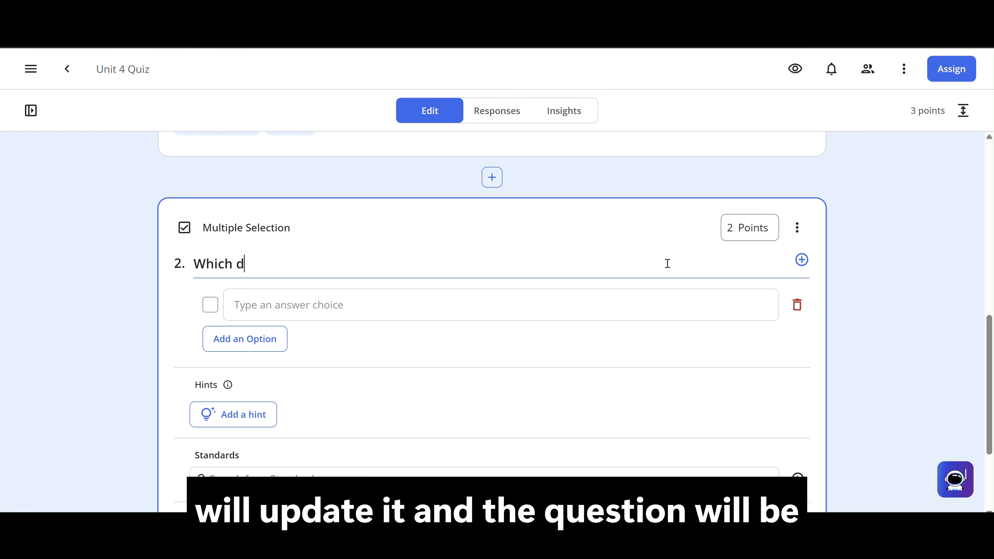
{"action": "type", "text": "ays of the "}
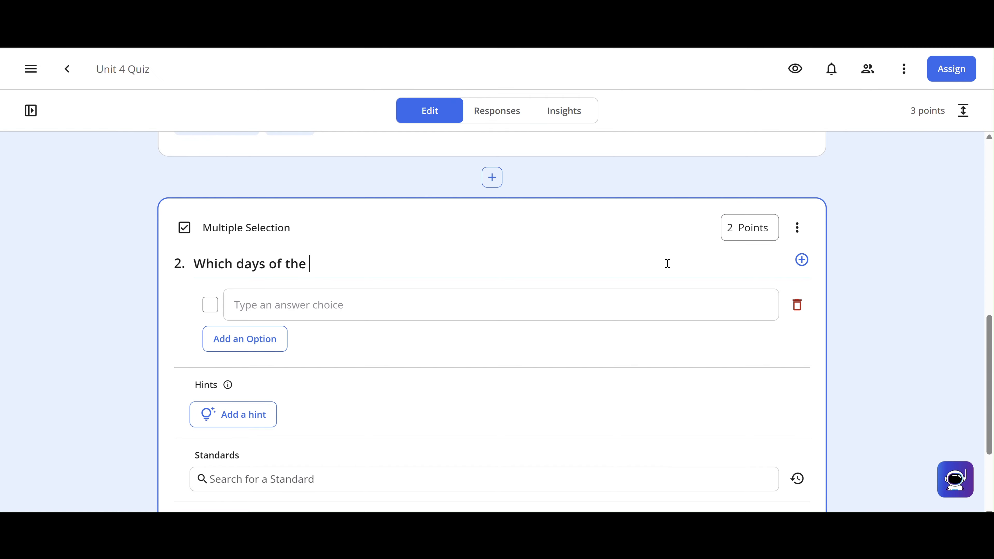
{"action": "type", "text": "week fall on the ee"}
{"action": "key", "text": "BackSpace"}
{"action": "type", "text": "weekend?"}
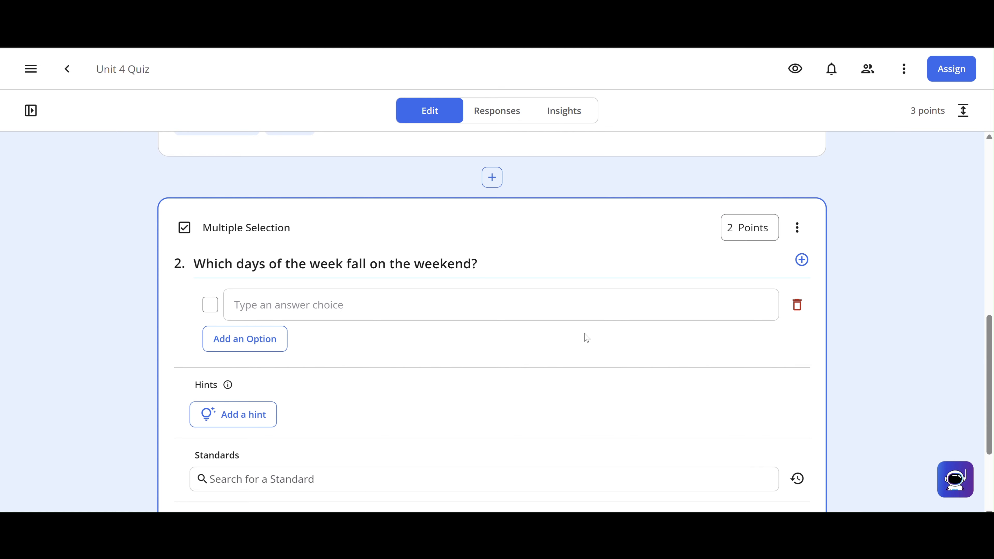
- Add a second answer option to question 2 and fill in the first two choices as Sunday and Monday
{"action": "left_click", "coordinate": [257, 341]}
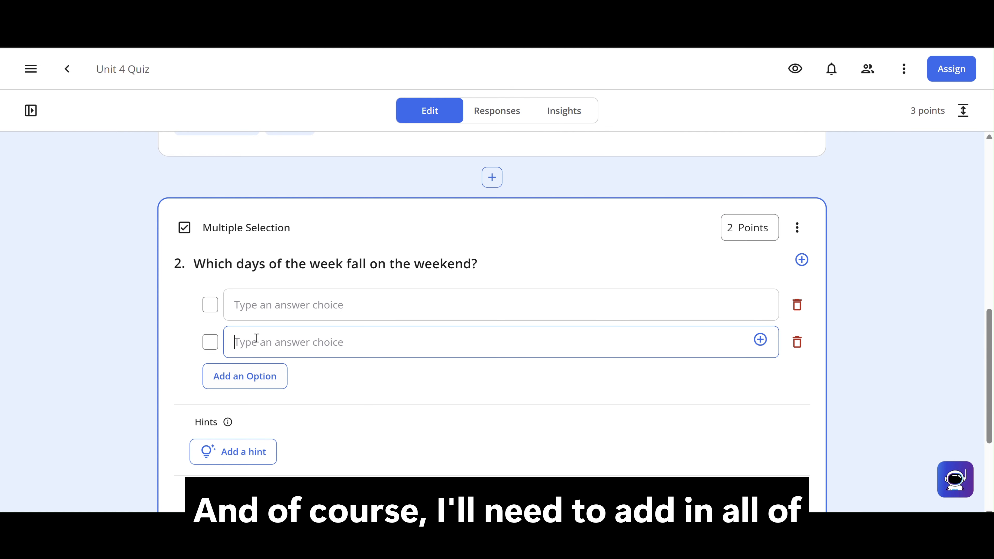
{"action": "left_click", "coordinate": [258, 304]}
{"action": "type", "text": "Sunday"}
{"action": "key", "text": "Tab"}
{"action": "key", "text": "Tab"}
{"action": "key", "text": "Tab"}
{"action": "key", "text": "Tab"}
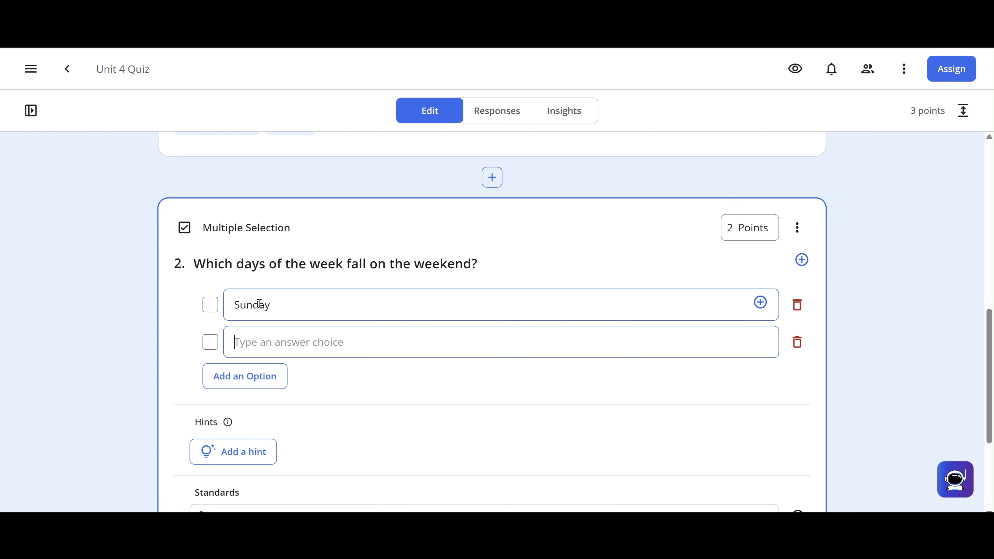
{"action": "type", "text": "Monday"}
{"action": "key", "text": "Tab"}
{"action": "key", "text": "Tab"}
{"action": "key", "text": "Tab"}
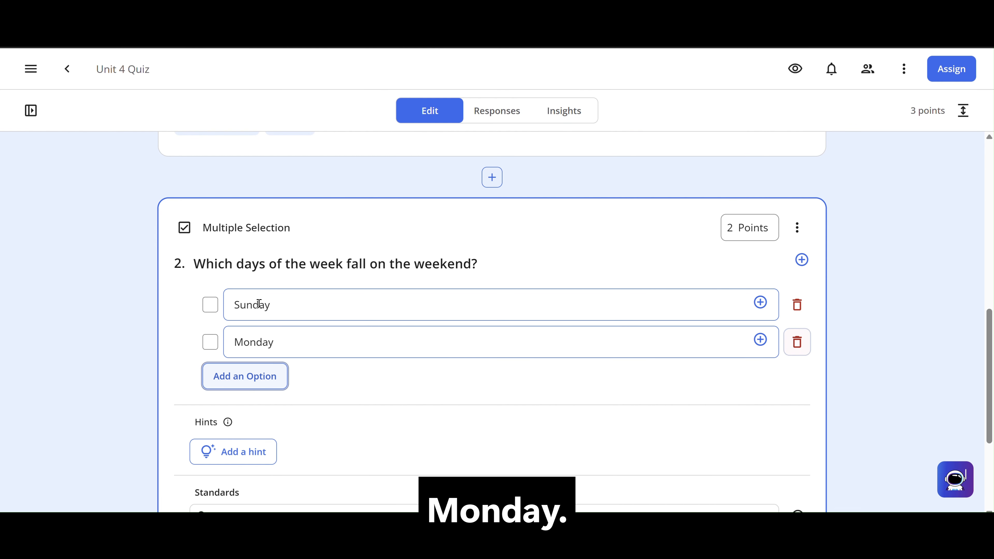
{"action": "key", "text": "Tab"}
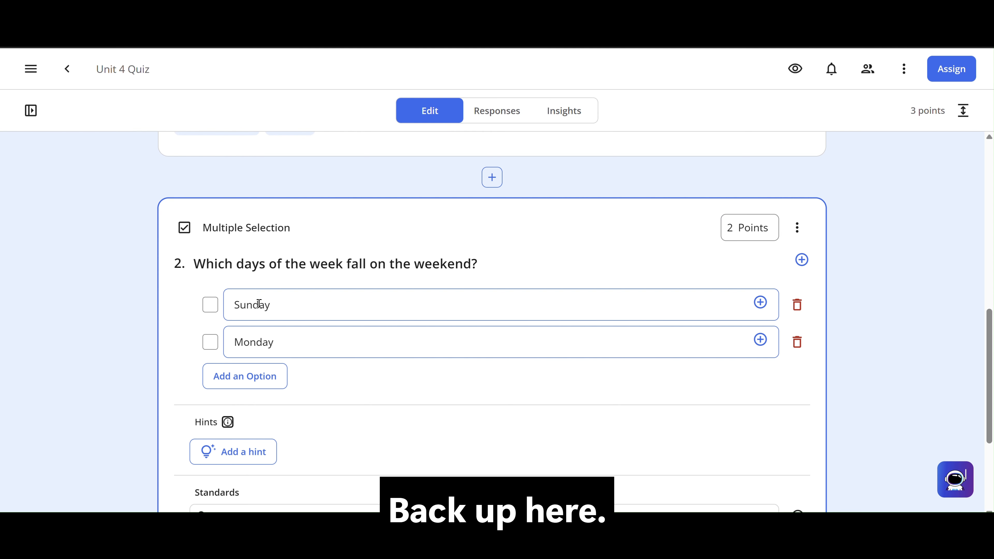
- Add Tuesday and Wednesday as the third and fourth answer choices of question 2
{"action": "scroll", "coordinate": [259, 303], "scroll_direction": "up", "scroll_amount": 1}
{"action": "left_click", "coordinate": [238, 429]}
{"action": "type", "text": "Tuesday"}
{"action": "key", "text": "Tab"}
{"action": "key", "text": "Tab"}
{"action": "key", "text": "Tab"}
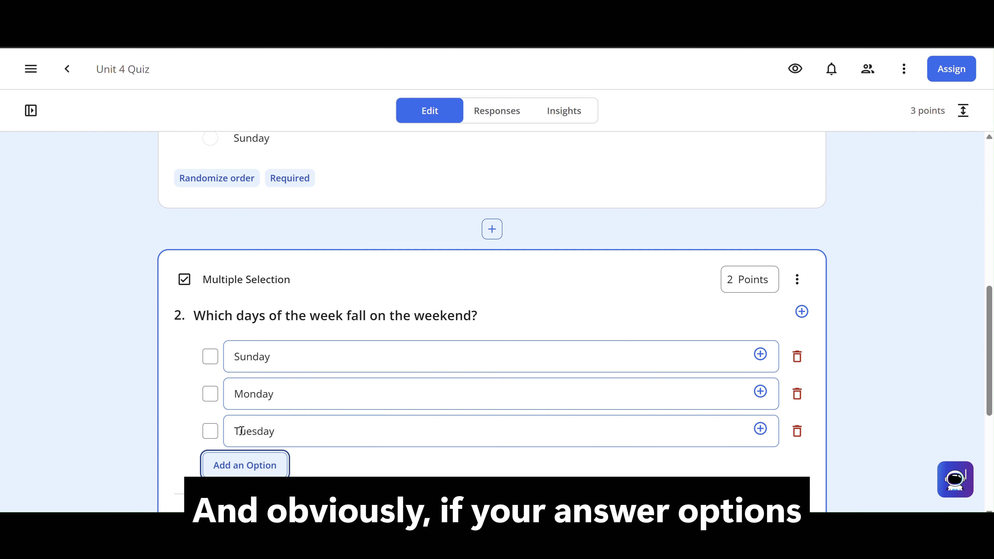
{"action": "key", "text": "Return"}
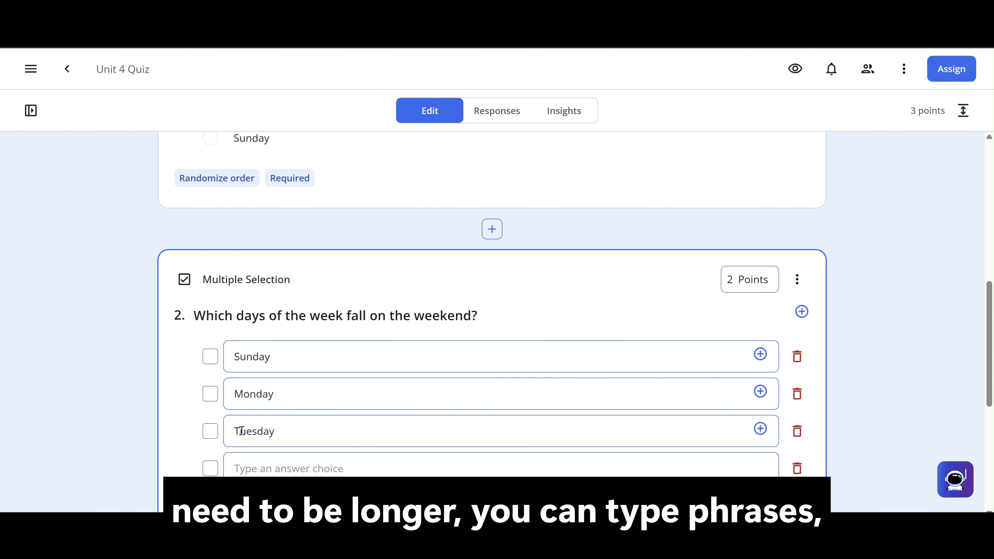
{"action": "type", "text": "Wednesday"}
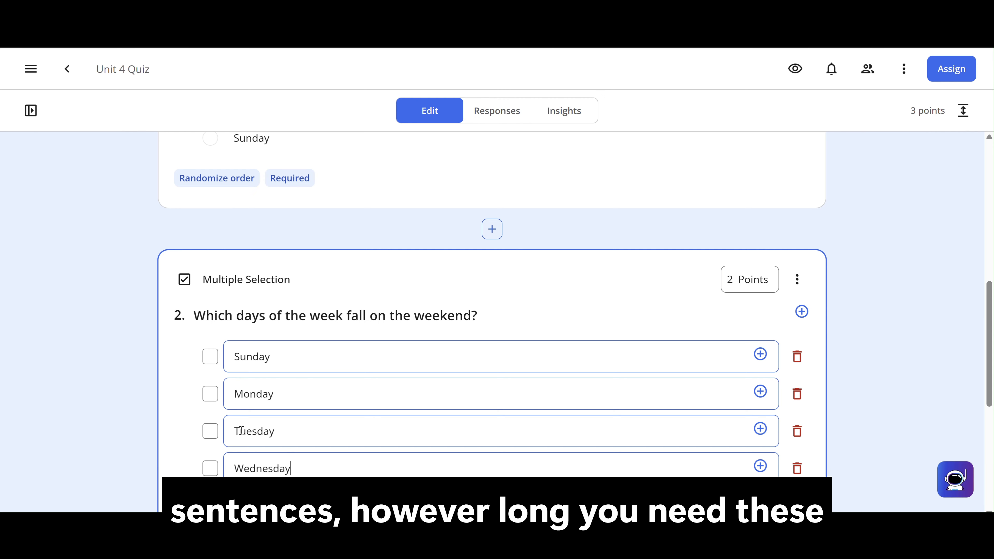
- Add Thursday and Friday as the fifth and sixth answer choices of question 2
{"action": "key", "text": "Tab"}
{"action": "key", "text": "Tab"}
{"action": "key", "text": "Tab"}
{"action": "key", "text": "Return"}
{"action": "type", "text": "Thursda"}
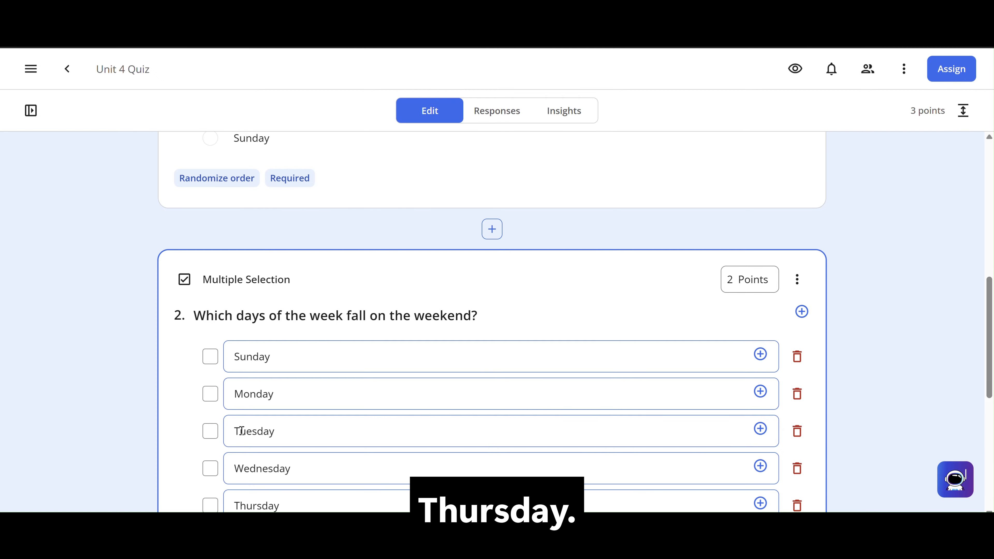
{"action": "type", "text": "y"}
{"action": "key", "text": "Tab"}
{"action": "key", "text": "Tab"}
{"action": "key", "text": "Tab"}
{"action": "key", "text": "Return"}
{"action": "type", "text": "Friday"}
- Add Saturday as the seventh answer choice of question 2
{"action": "key", "text": "Tab"}
{"action": "key", "text": "Tab"}
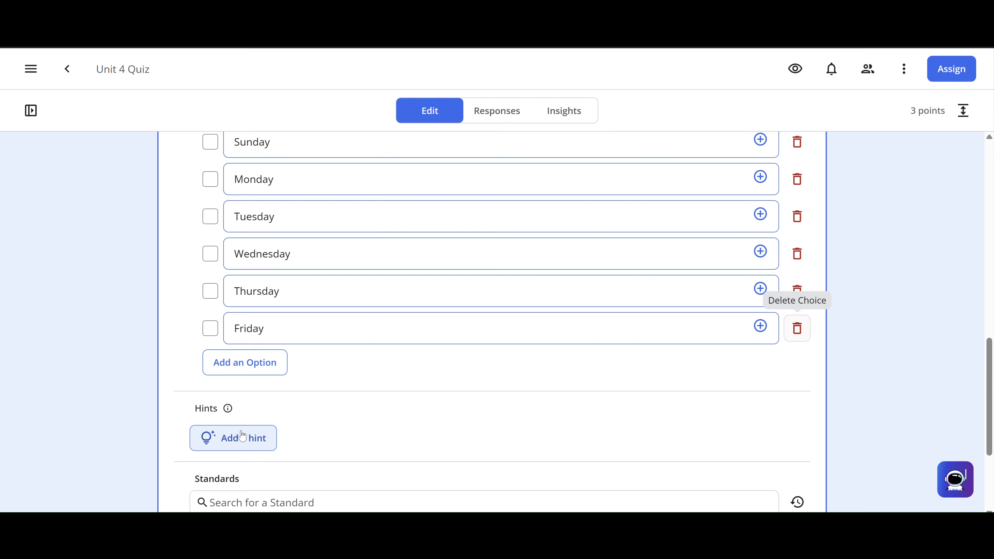
{"action": "key", "text": "Tab"}
{"action": "key", "text": "Return"}
{"action": "type", "text": "Saturday"}
- Append "Select ALL that apply." to question 2's text and mark Sunday and Saturday as its correct answers
{"action": "scroll", "coordinate": [241, 435], "scroll_direction": "up", "scroll_amount": 3}
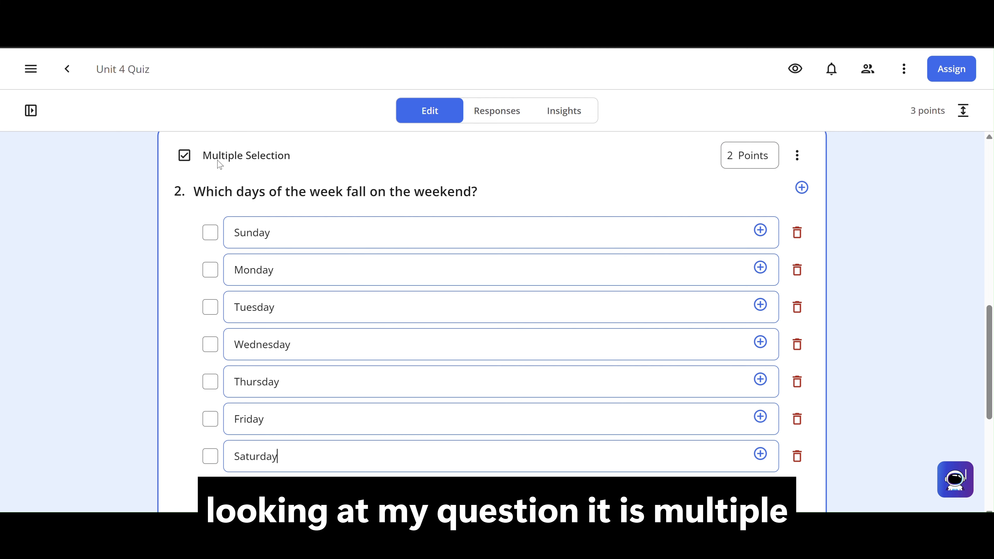
{"action": "left_click", "coordinate": [227, 191]}
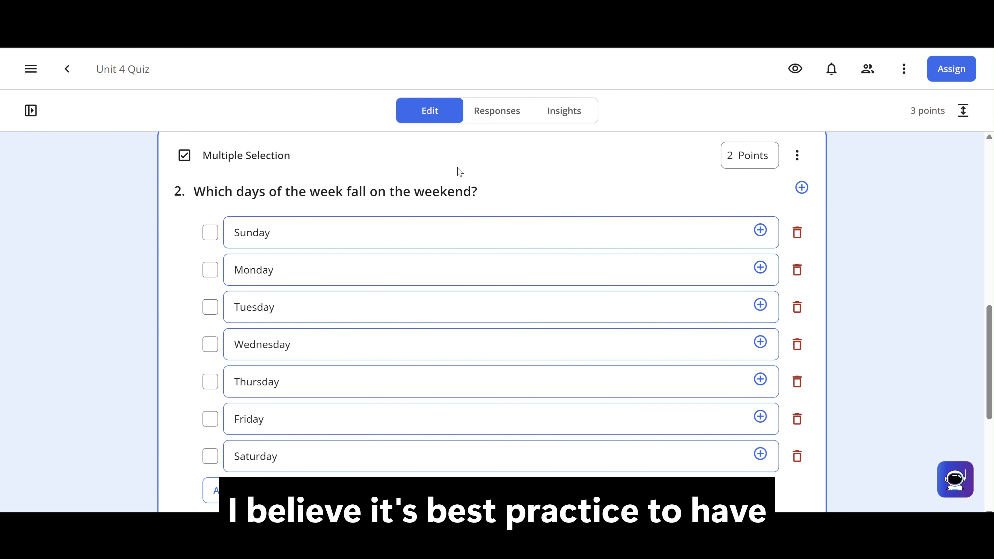
{"action": "left_click", "coordinate": [478, 188]}
{"action": "type", "text": "Select AL"}
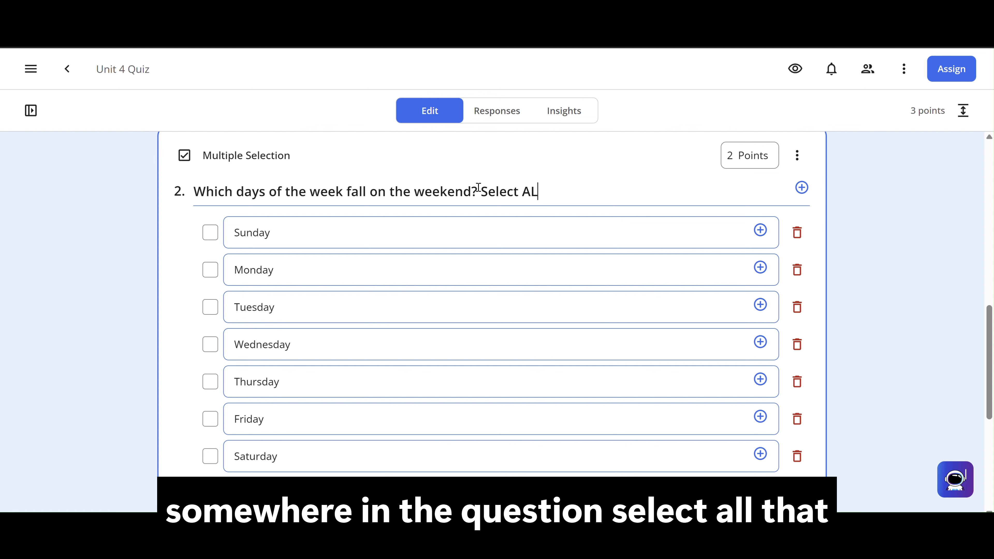
{"action": "type", "text": "L that apply."}
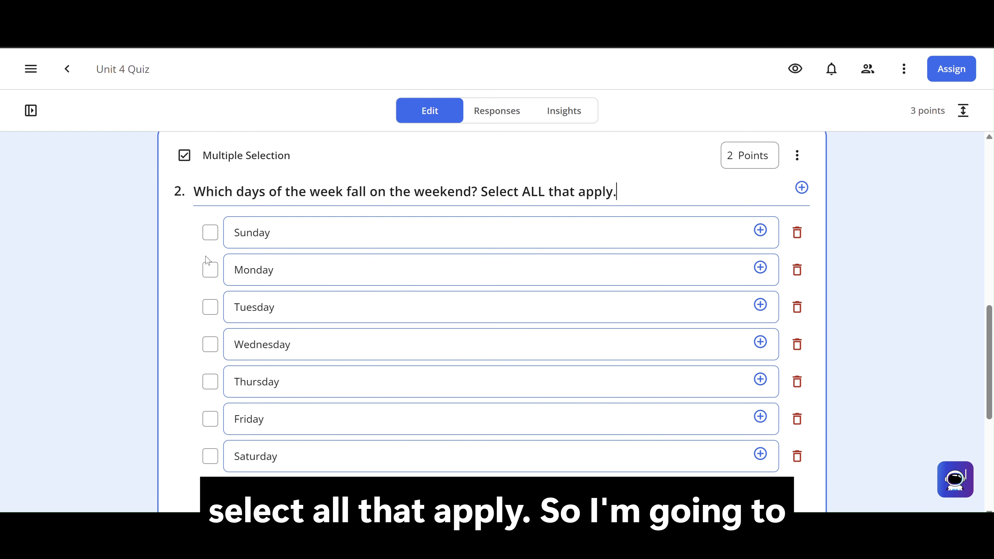
{"action": "left_click", "coordinate": [206, 239]}
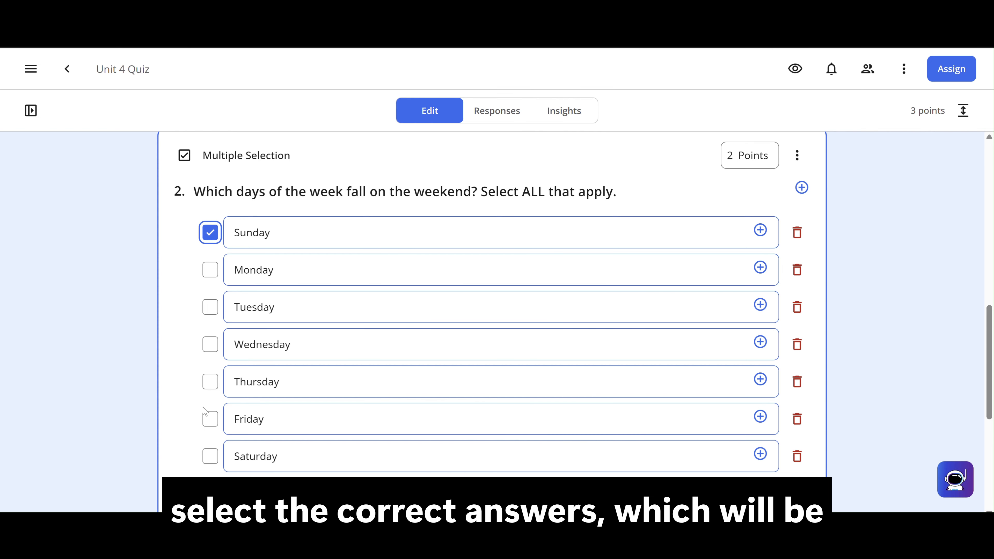
{"action": "left_click", "coordinate": [210, 456]}
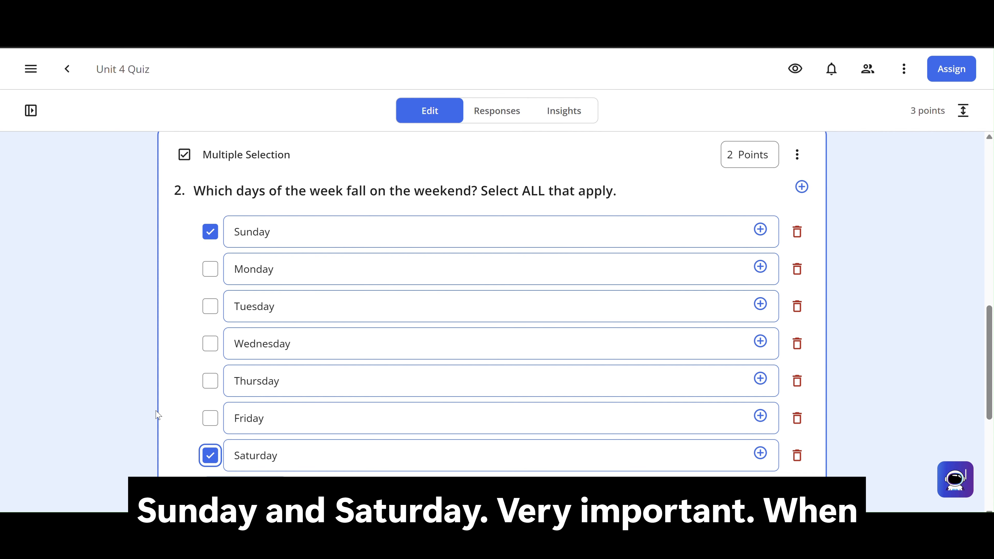
- In question 2's settings, randomize the order of the answer choices and allow partial credit
{"action": "scroll", "coordinate": [157, 416], "scroll_direction": "down", "scroll_amount": 5}
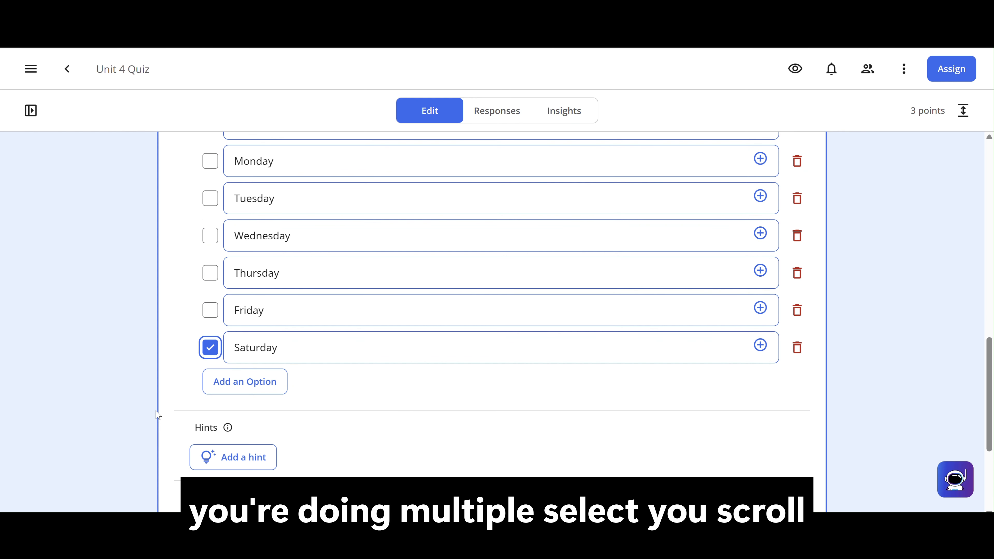
{"action": "scroll", "coordinate": [157, 415], "scroll_direction": "down", "scroll_amount": 1}
{"action": "left_click", "coordinate": [201, 439]}
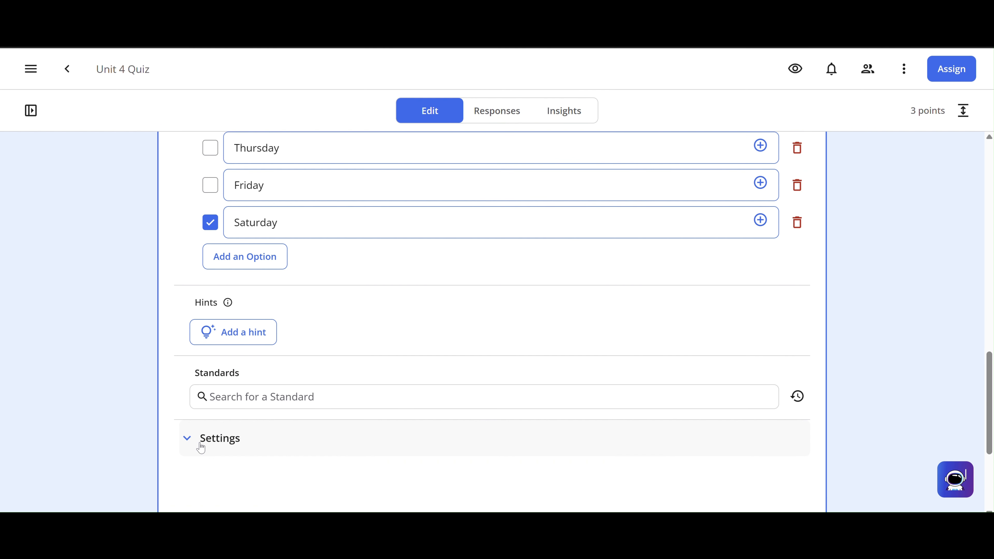
{"action": "scroll", "coordinate": [141, 445], "scroll_direction": "down", "scroll_amount": 3}
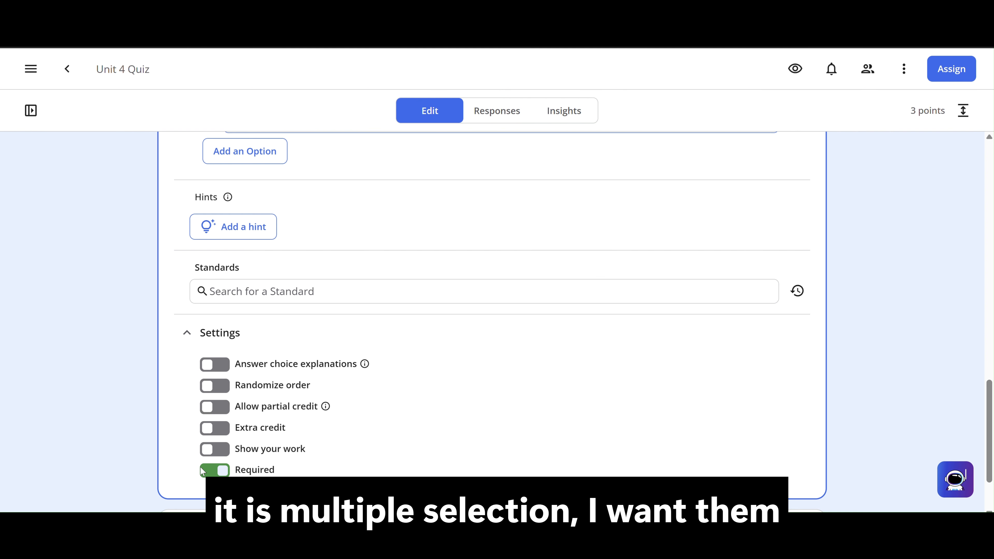
{"action": "left_click", "coordinate": [207, 387]}
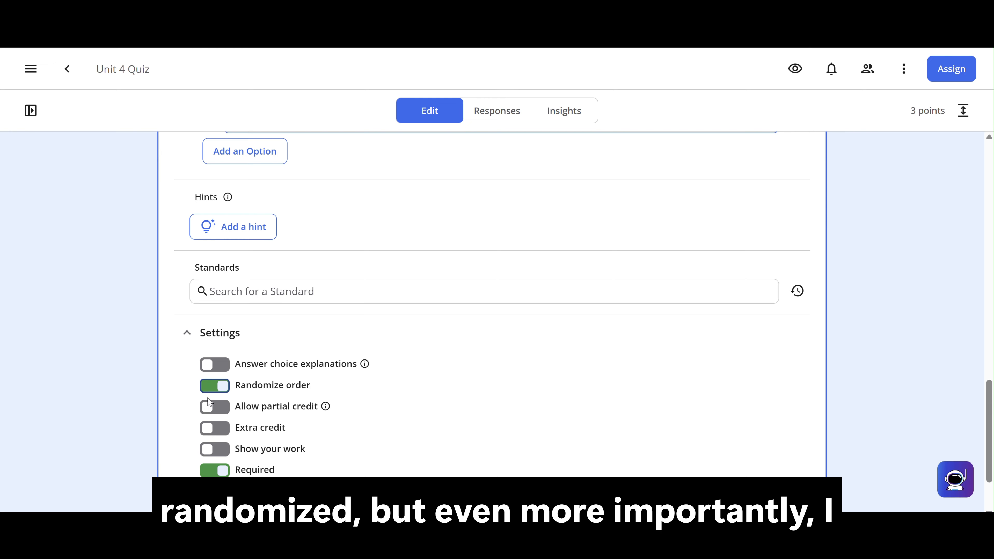
{"action": "left_click", "coordinate": [215, 408]}
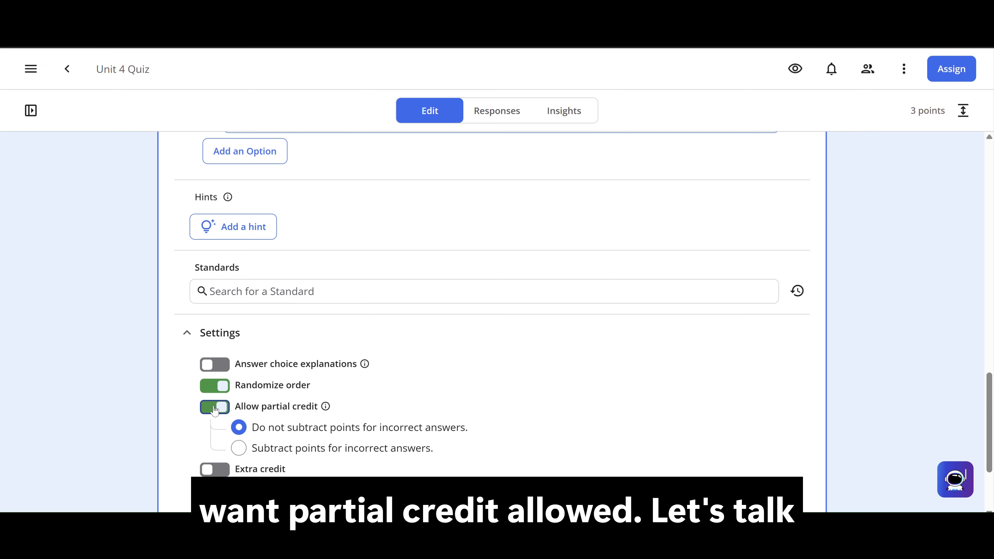
- Review question 2's marked answers and double-check its partial credit setting
{"action": "scroll", "coordinate": [160, 407], "scroll_direction": "up", "scroll_amount": 3}
{"action": "scroll", "coordinate": [160, 407], "scroll_direction": "up", "scroll_amount": 5}
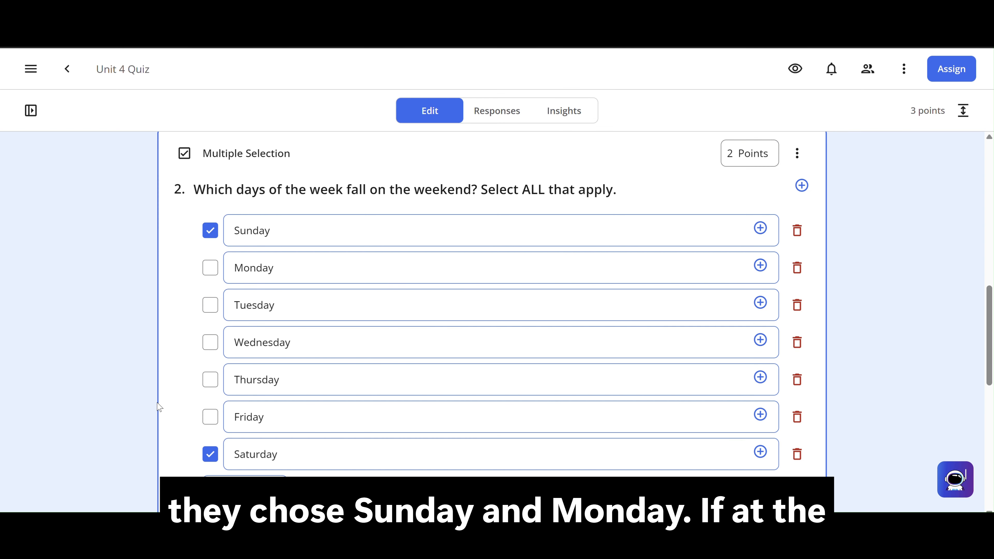
{"action": "scroll", "coordinate": [157, 404], "scroll_direction": "down", "scroll_amount": 5}
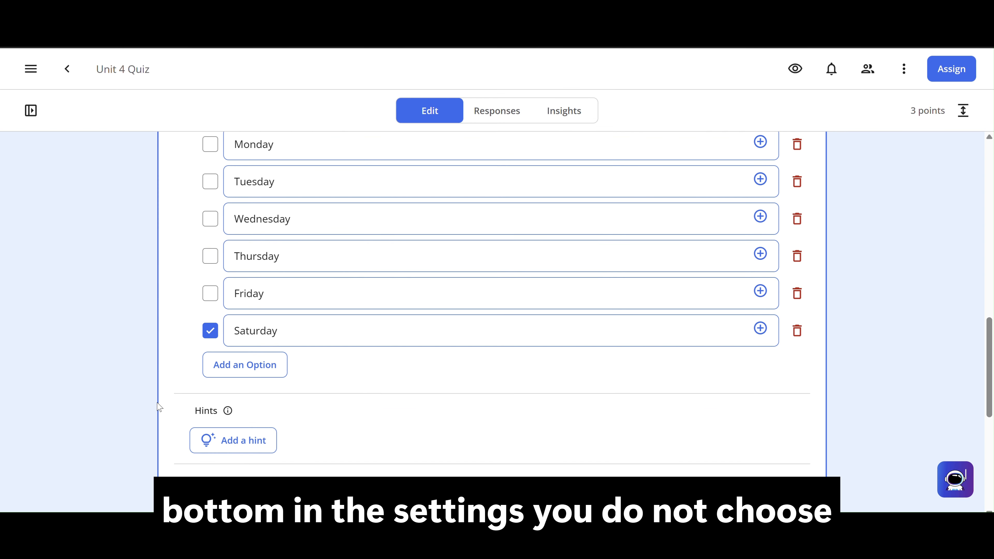
{"action": "scroll", "coordinate": [159, 407], "scroll_direction": "down", "scroll_amount": 1}
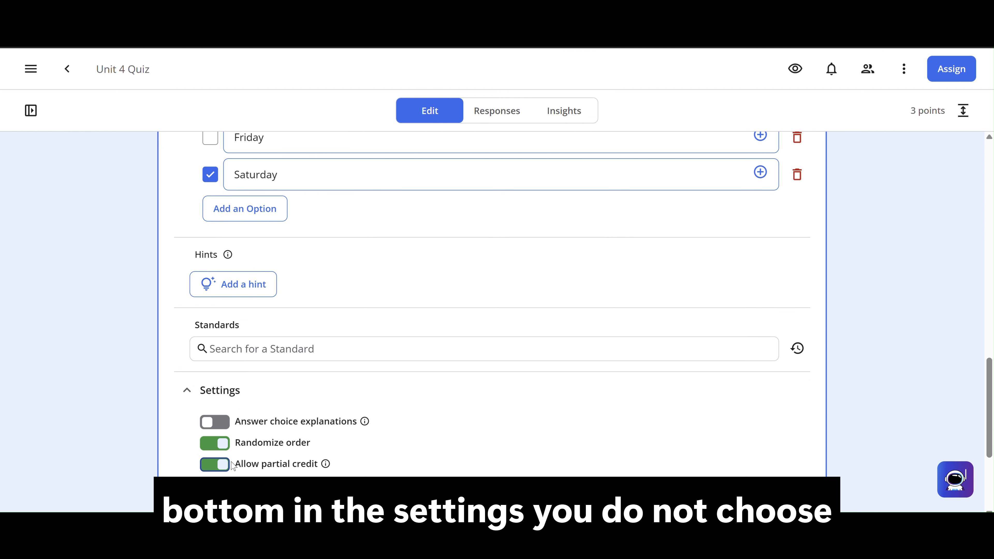
{"action": "scroll", "coordinate": [167, 446], "scroll_direction": "up", "scroll_amount": 4}
{"action": "scroll", "coordinate": [163, 422], "scroll_direction": "up", "scroll_amount": 2}
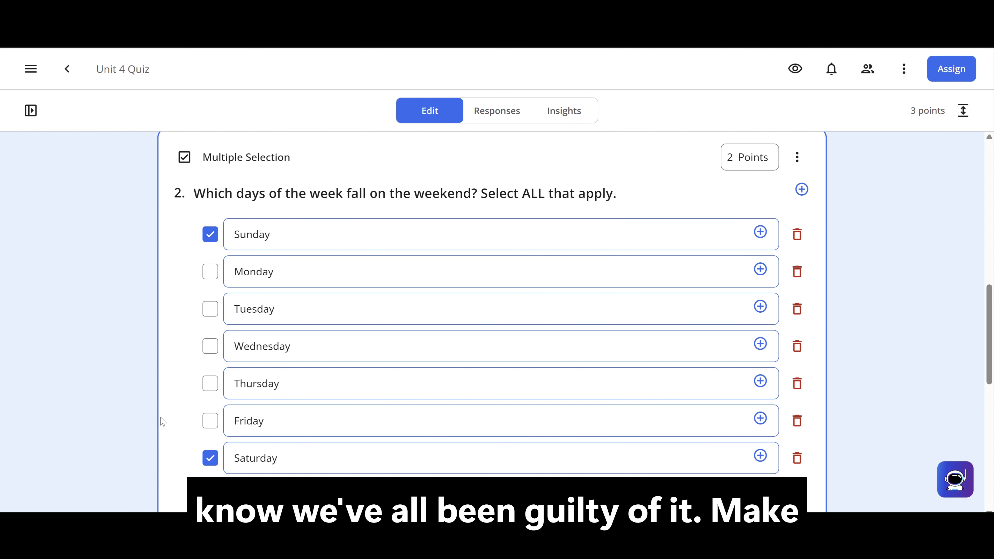
{"action": "scroll", "coordinate": [163, 422], "scroll_direction": "down", "scroll_amount": 1}
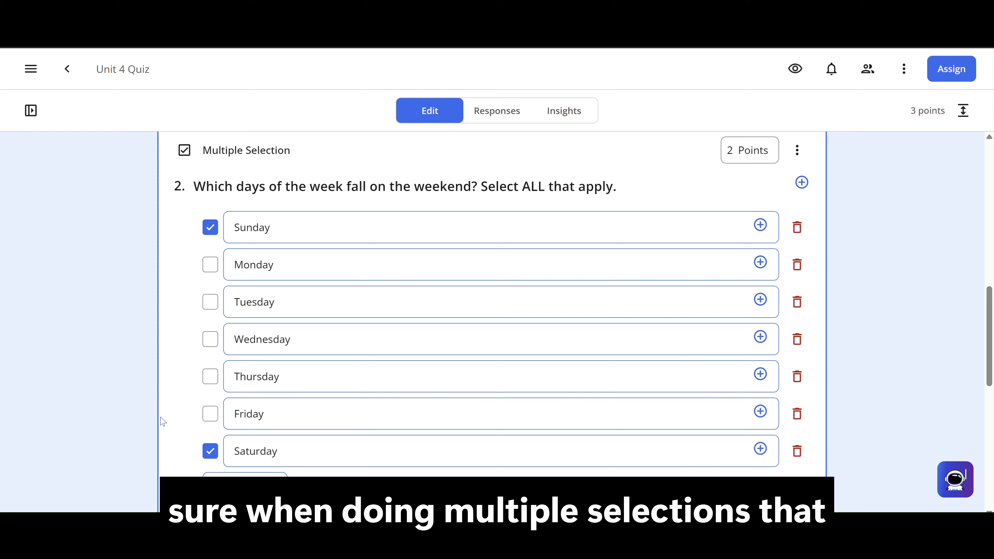
{"action": "scroll", "coordinate": [163, 421], "scroll_direction": "down", "scroll_amount": 4}
{"action": "scroll", "coordinate": [163, 422], "scroll_direction": "down", "scroll_amount": 4}
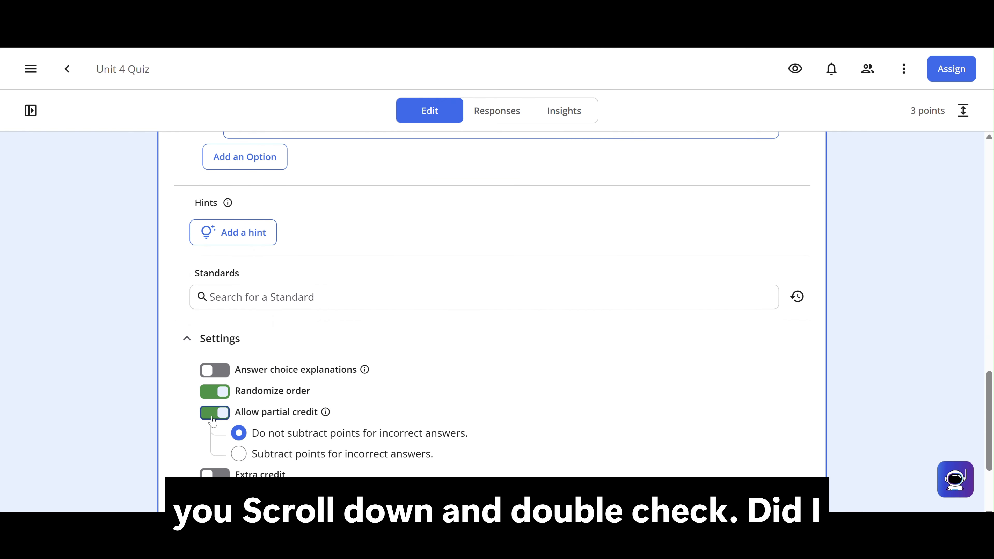
{"action": "scroll", "coordinate": [186, 420], "scroll_direction": "up", "scroll_amount": 5}
{"action": "scroll", "coordinate": [187, 420], "scroll_direction": "up", "scroll_amount": 3}
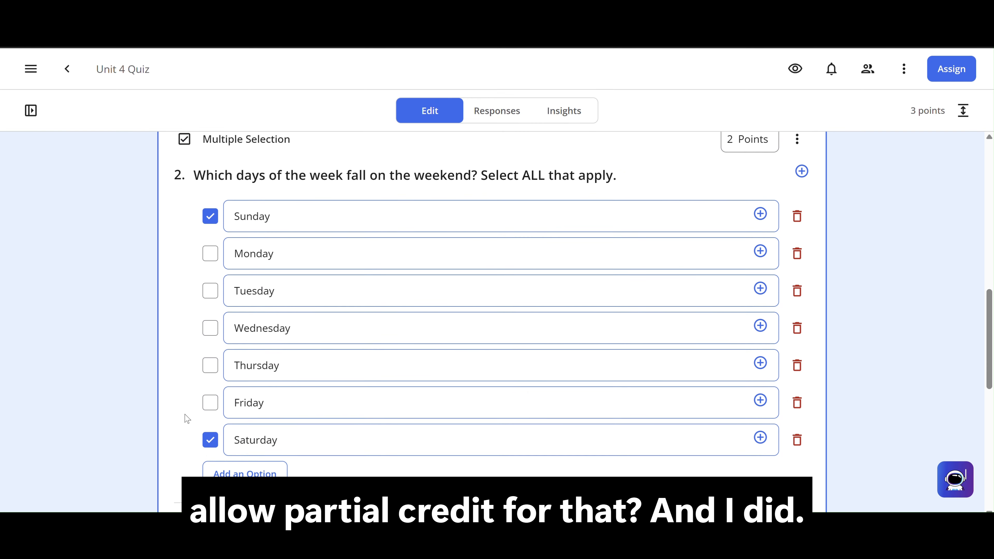